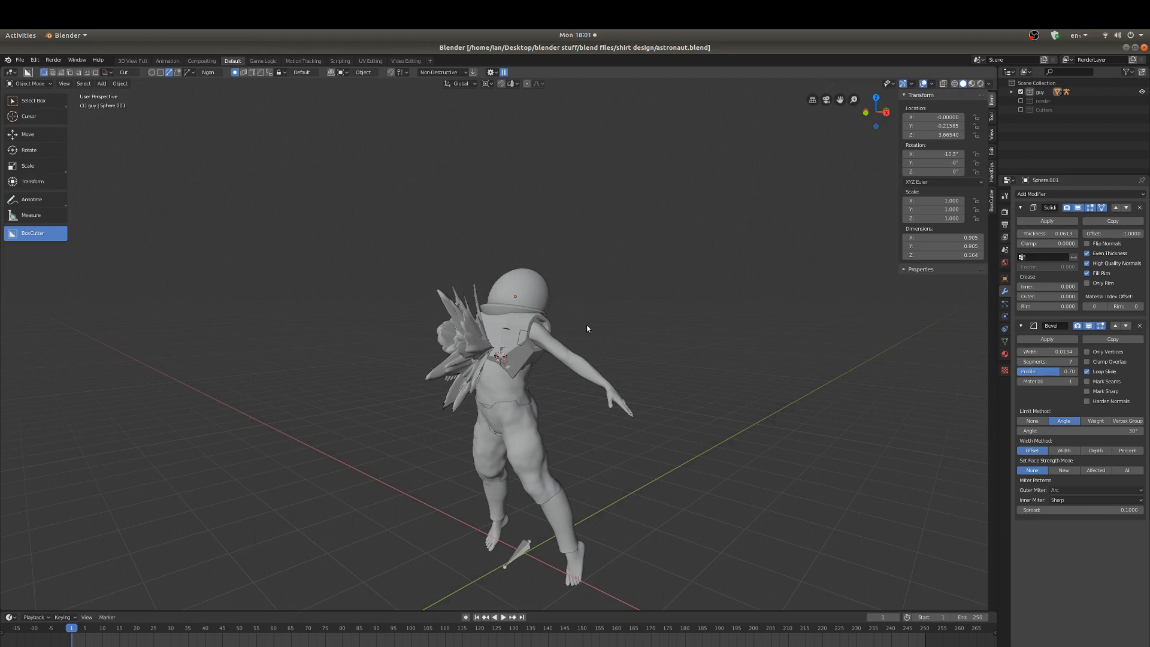
- Isolate the astronaut's chest armor in local view and examine its cut-out panels from the front
scroll(630, 318, up, 1)
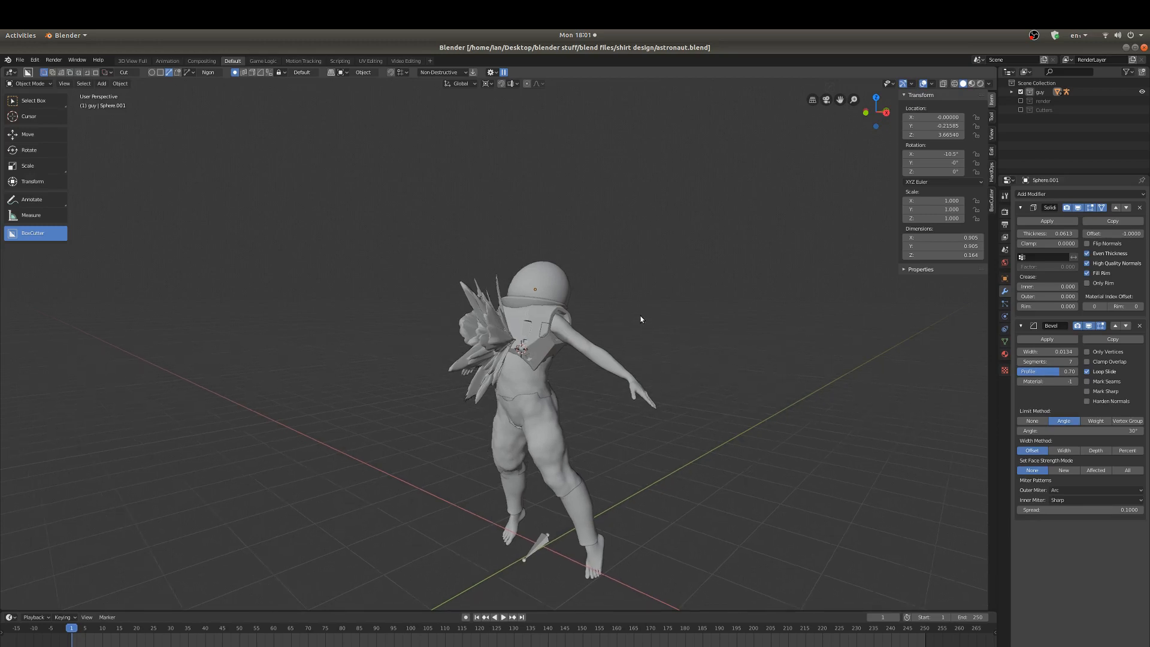
scroll(635, 319, up, 1)
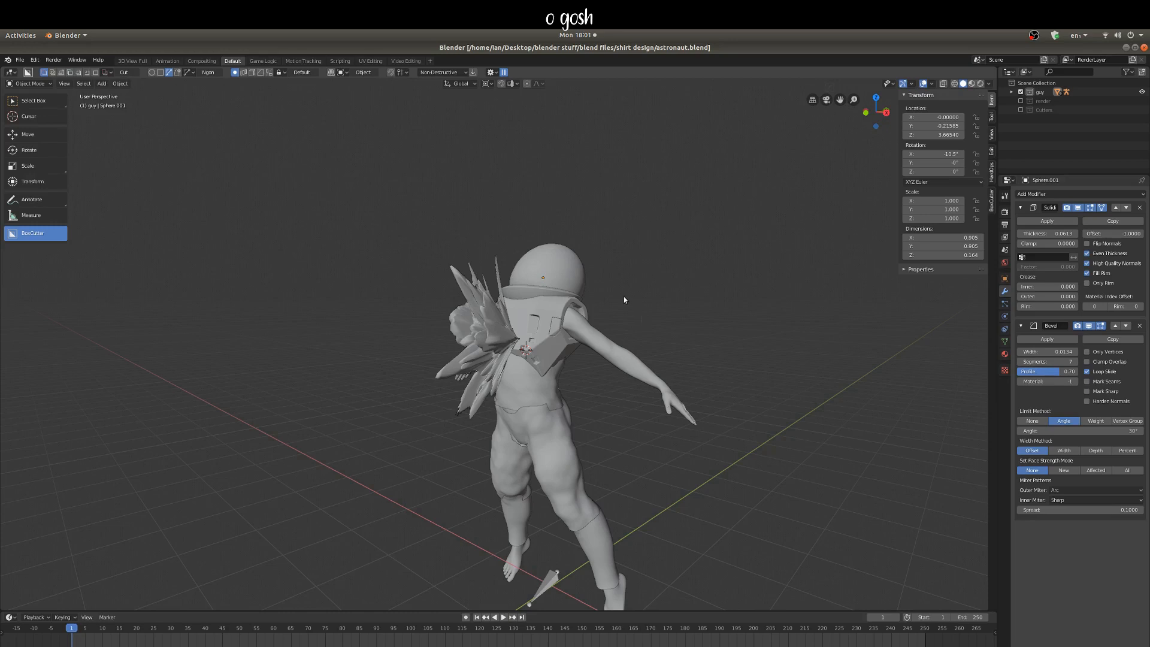
scroll(624, 300, up, 4)
middle_drag(632, 295, 602, 329)
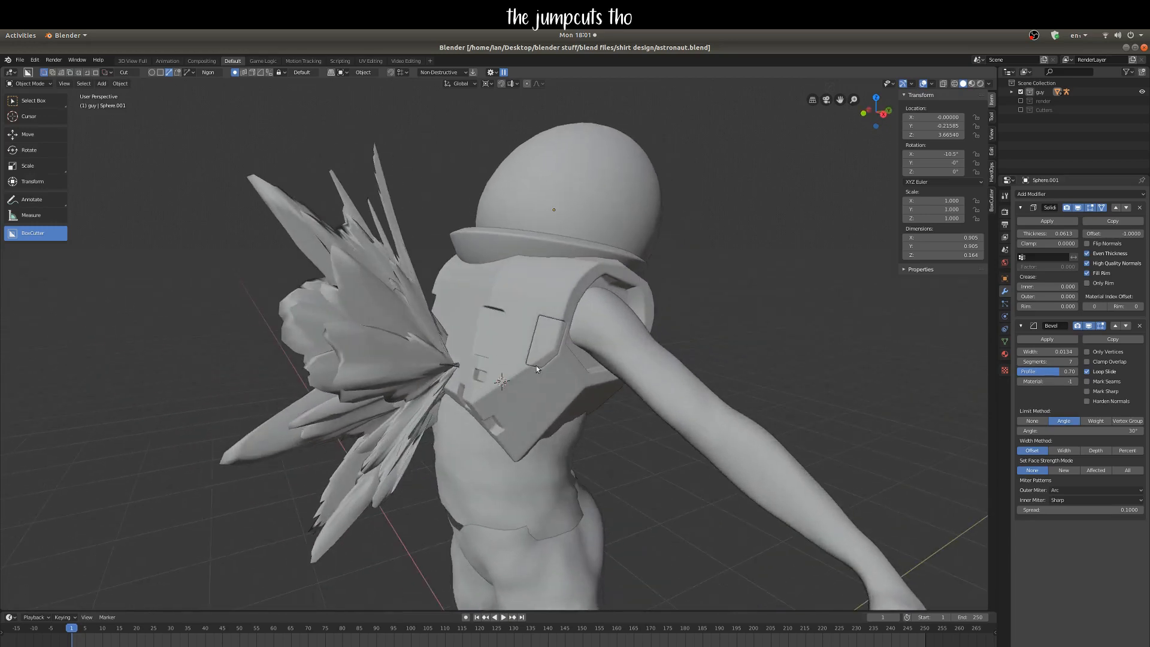
click(533, 390)
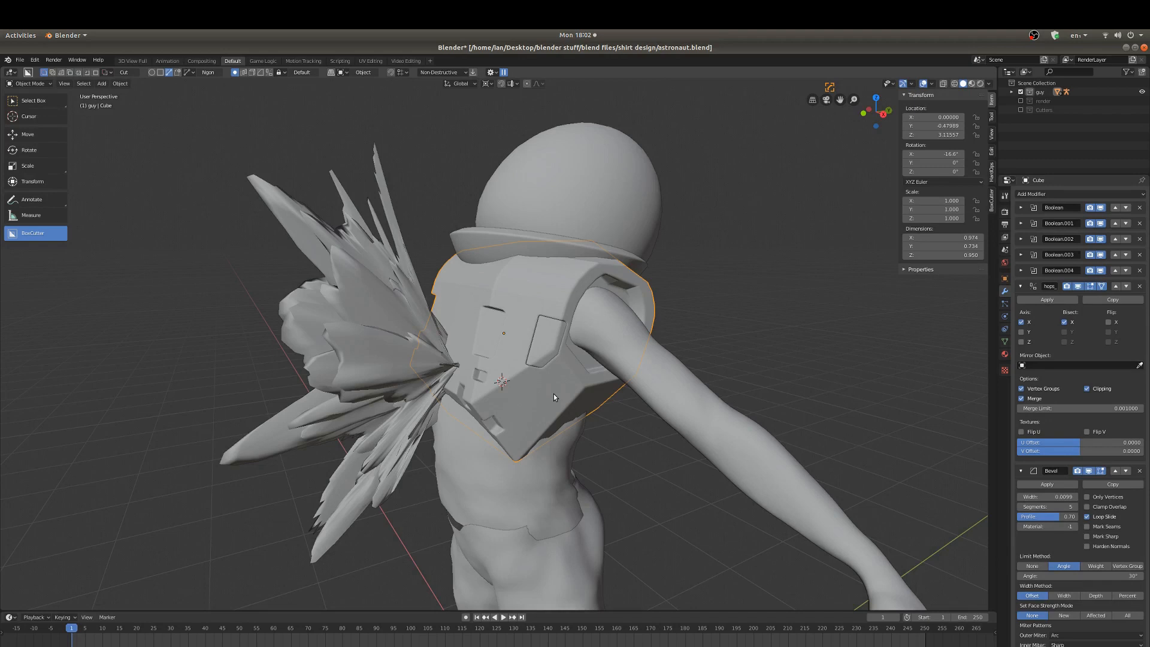
key(KP_Divide)
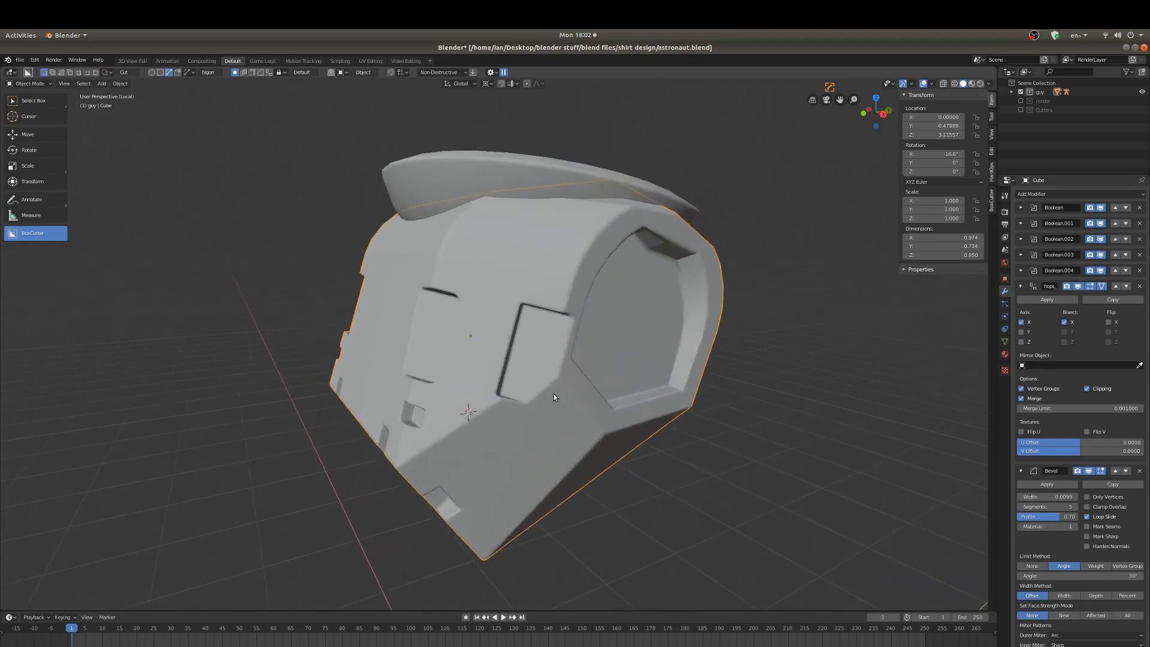
scroll(391, 376, down, 3)
middle_drag(389, 376, 515, 465)
scroll(465, 463, up, 3)
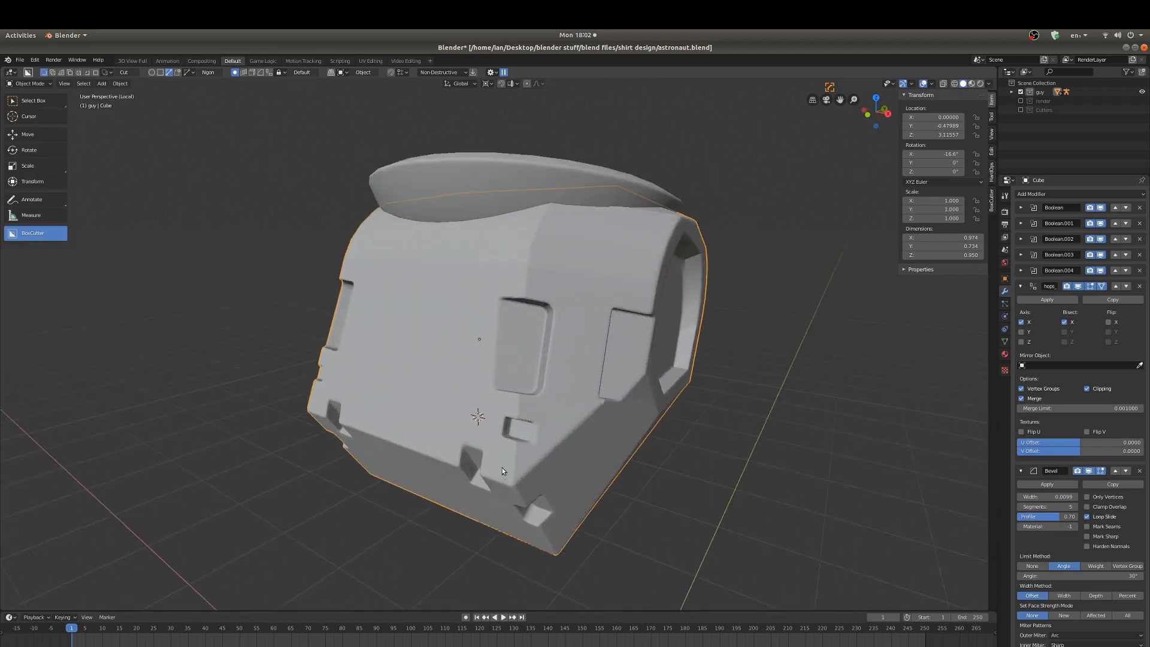
scroll(530, 429, up, 2)
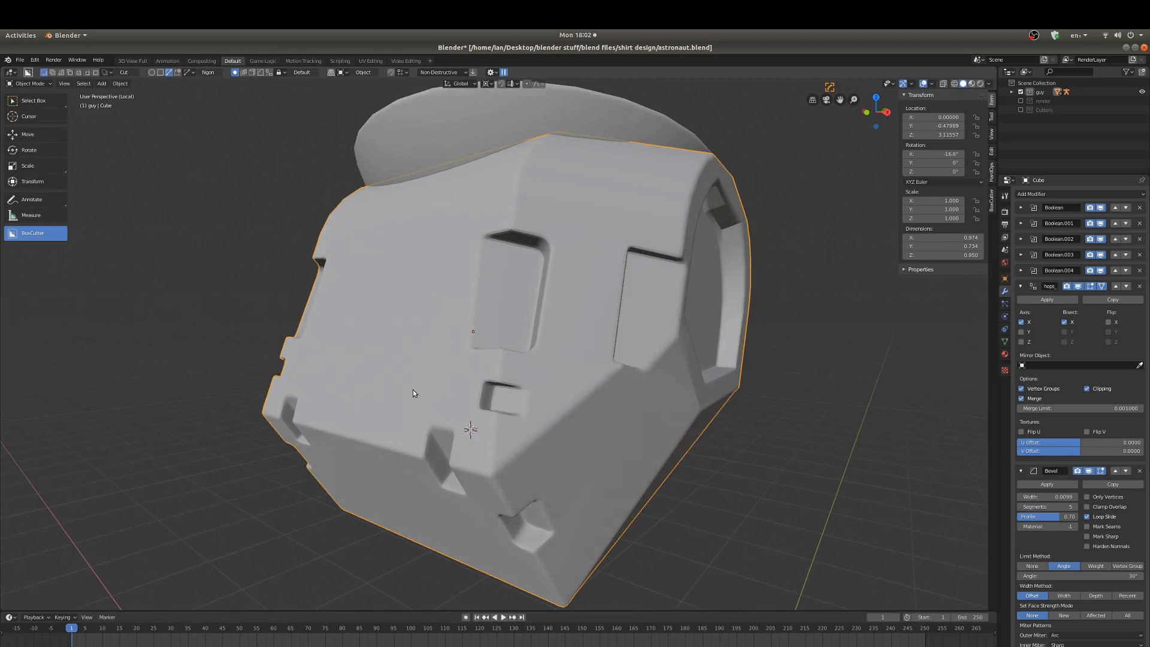
- Examine the chest armor's base mesh in Edit Mode, and return to the full scene in Object Mode
key(ctrl+Tab)
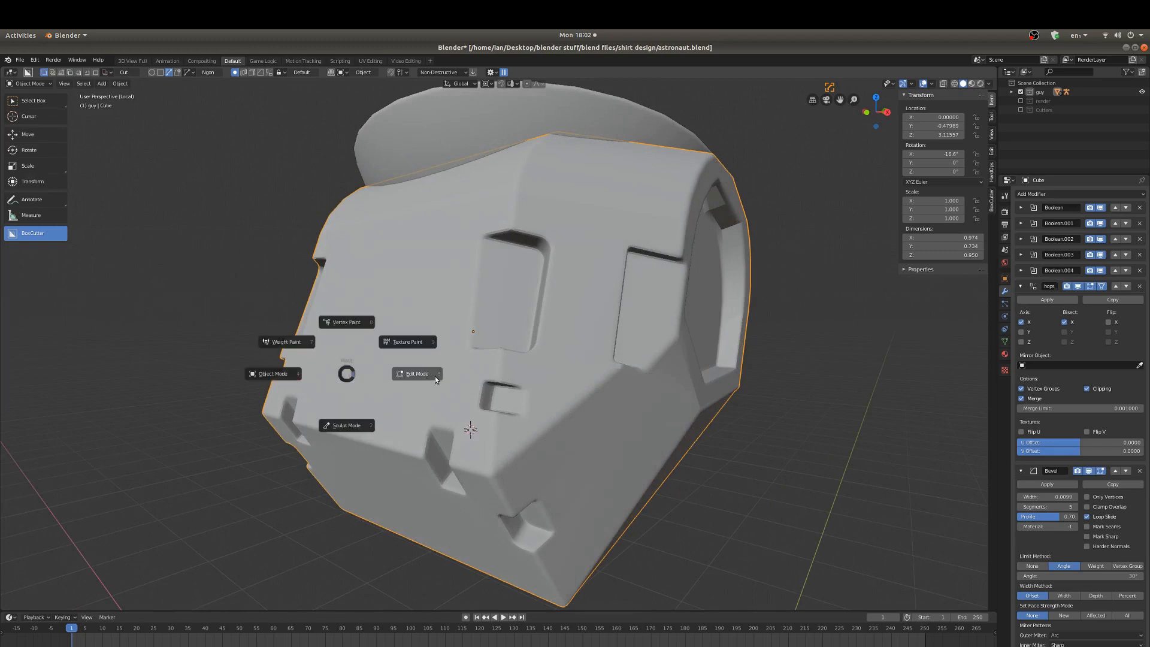
click(435, 376)
scroll(615, 375, down, 3)
middle_drag(615, 375, 577, 368)
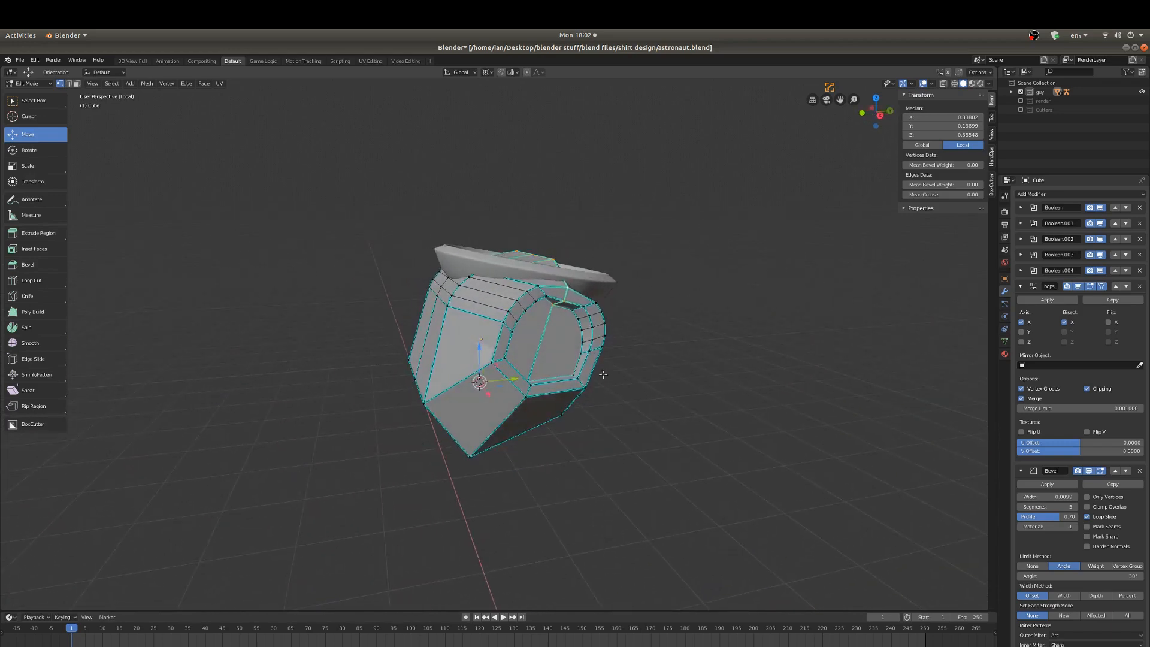
key(Tab)
key(KP_Divide)
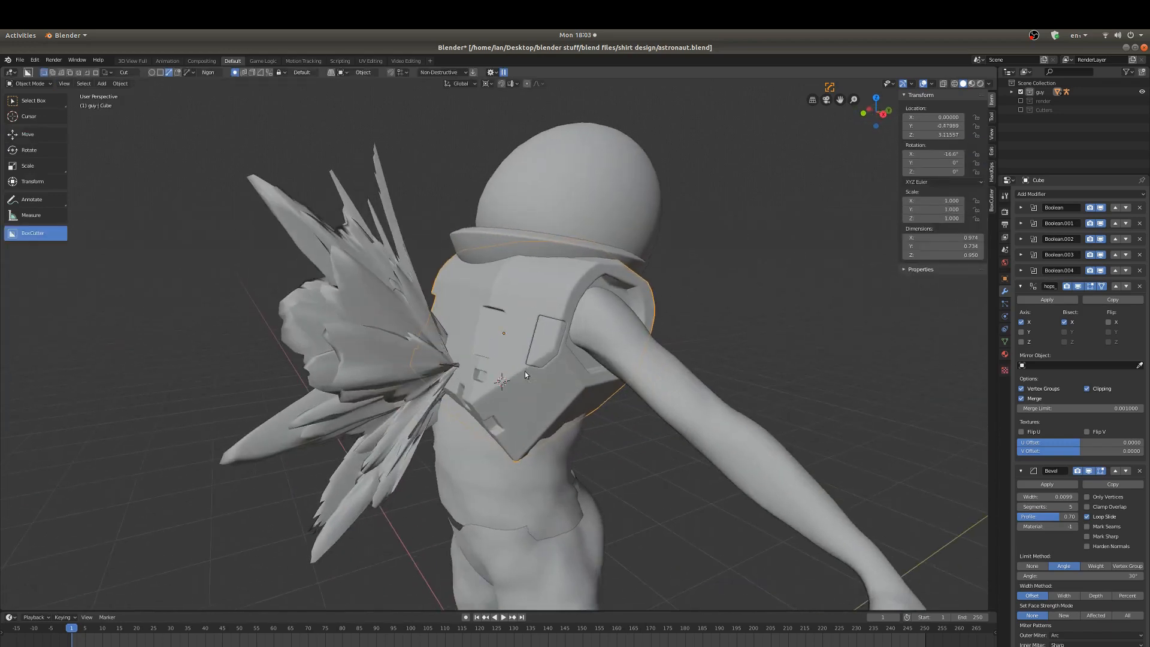
- Hide the flower-shaped object in front of the astronaut's chest
click(684, 379)
scroll(564, 442, down, 5)
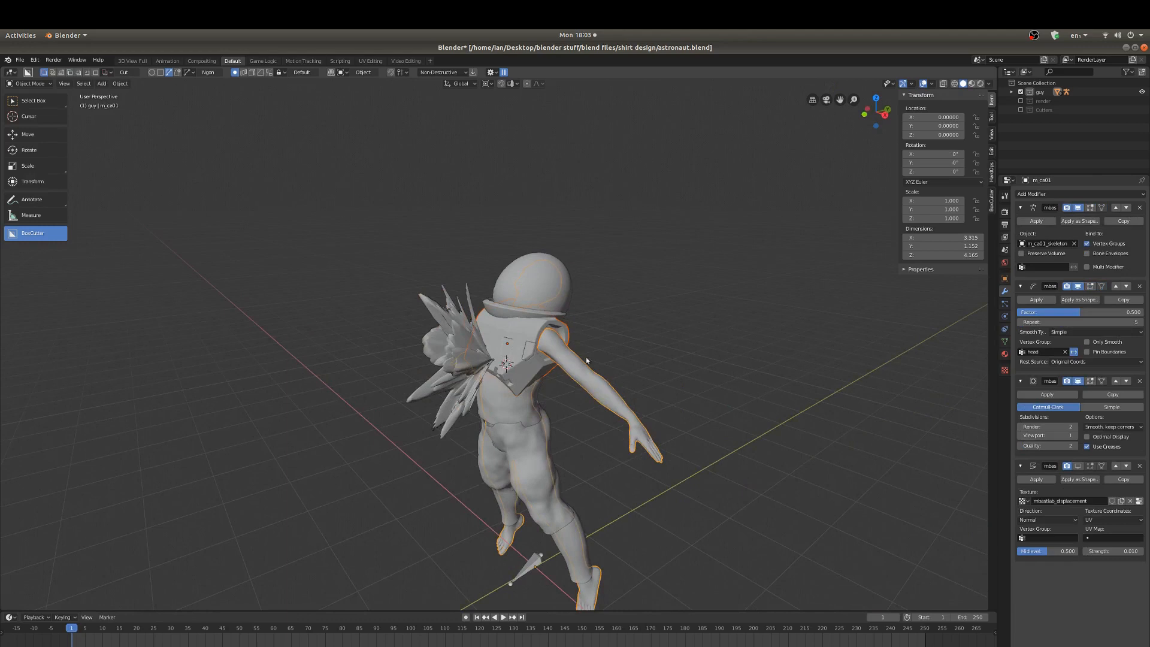
scroll(586, 360, up, 5)
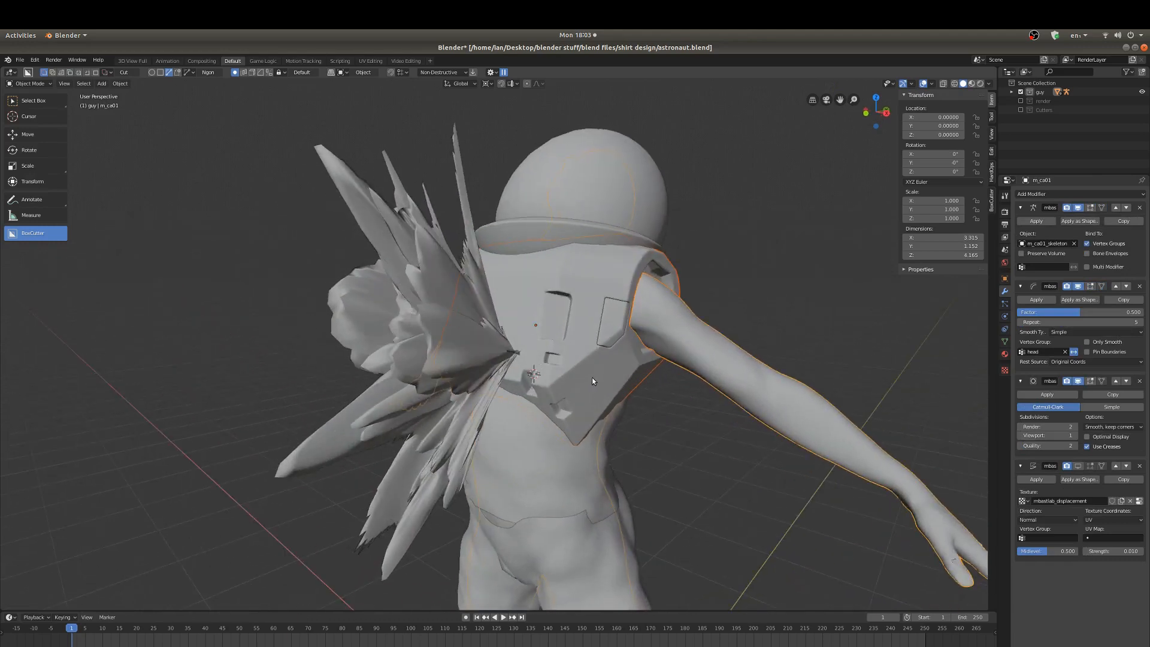
mouse_move(592, 377)
middle_down()
mouse_move(544, 394)
mouse_move(584, 382)
mouse_move(567, 365)
mouse_move(583, 362)
middle_up()
scroll(544, 395, up, 2)
scroll(566, 365, down, 5)
click(522, 349)
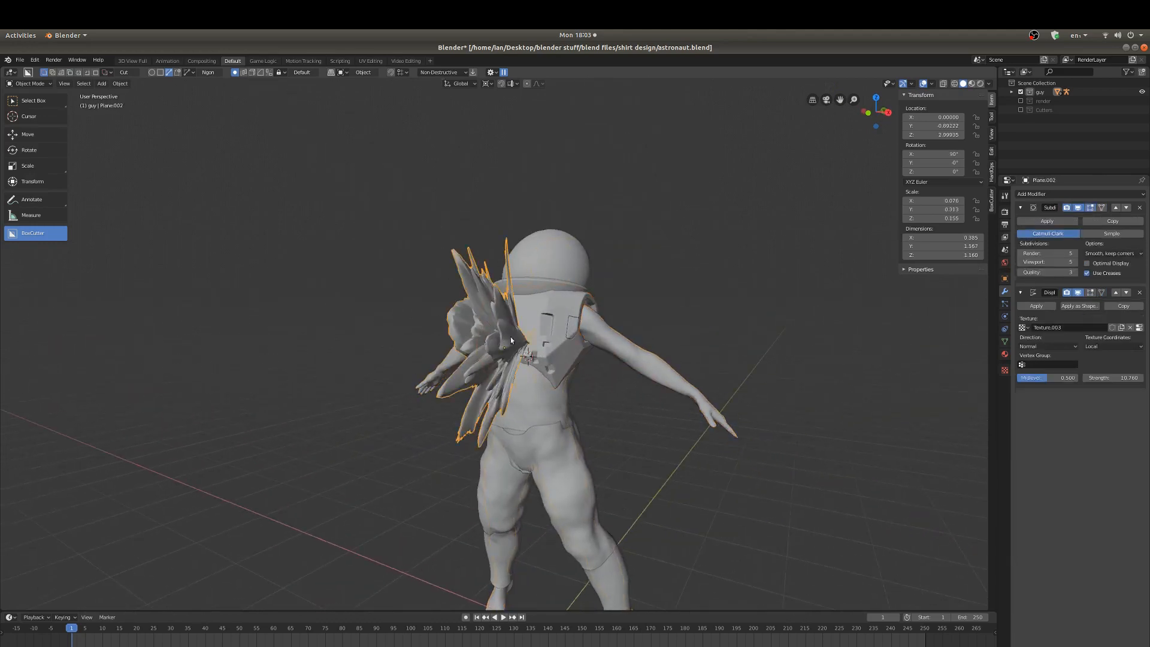
middle_drag(510, 337, 575, 339)
key(h)
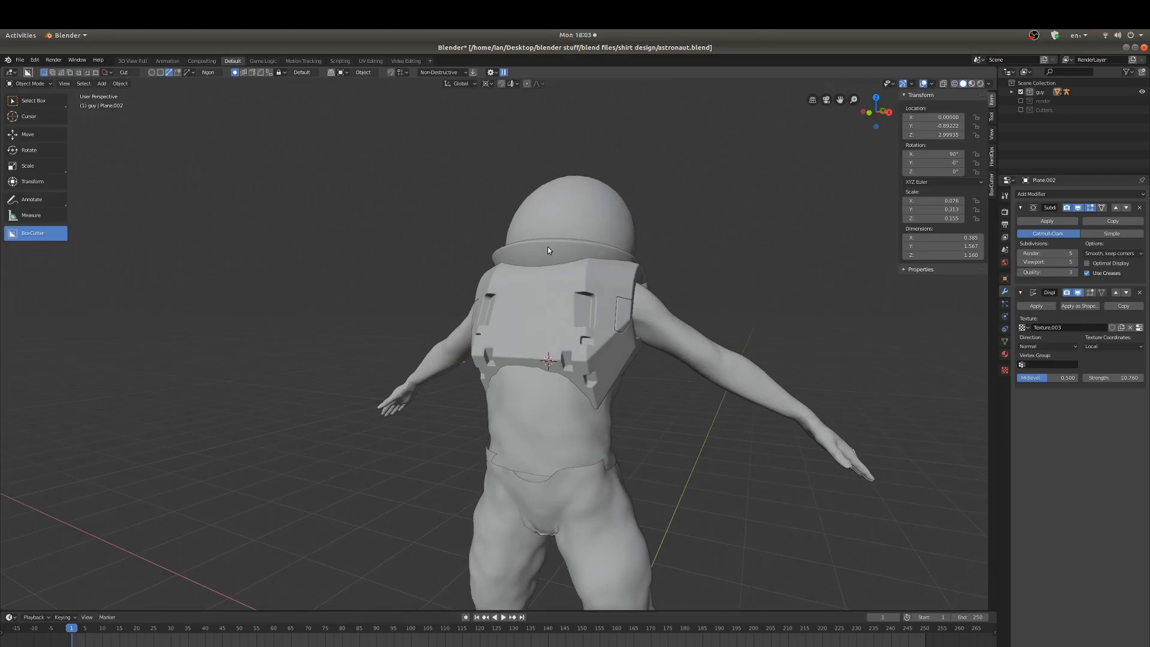
- Isolate the collar ring below the helmet in local view and save the file
click(547, 249)
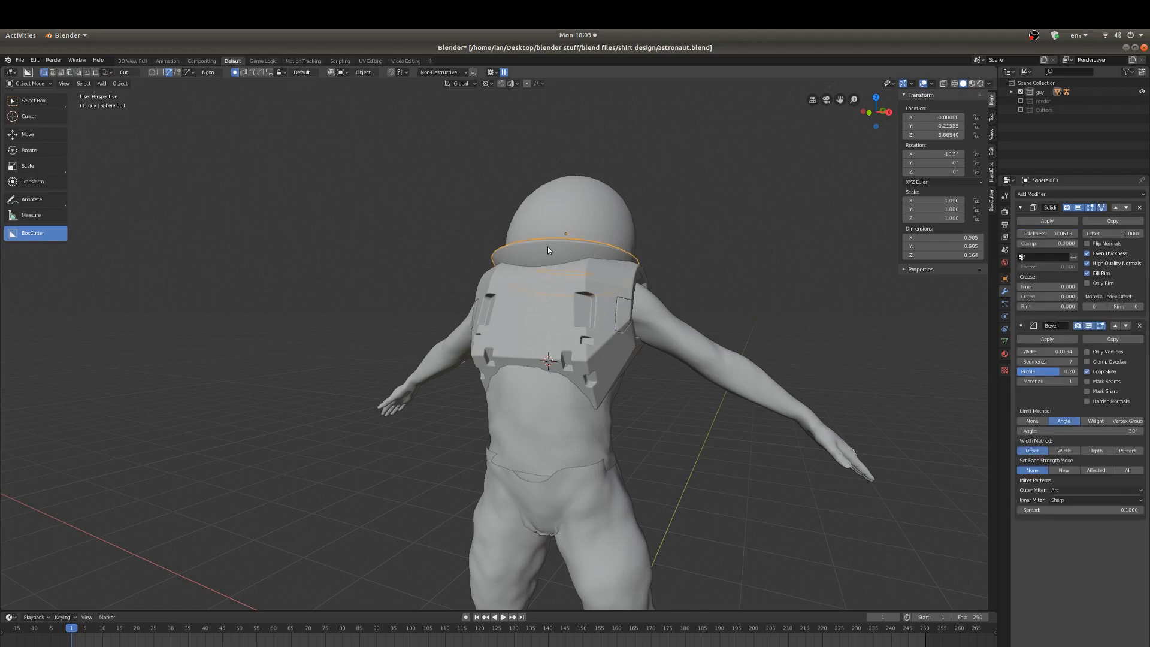
key(KP_Divide)
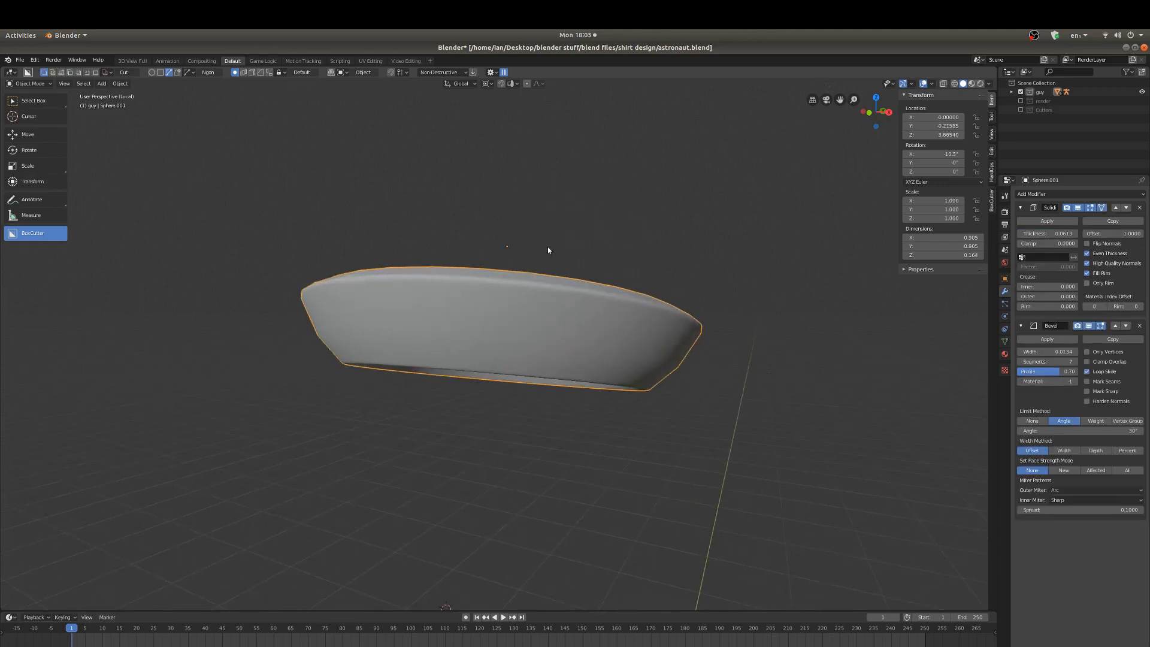
middle_drag(516, 236, 558, 284)
scroll(506, 305, down, 3)
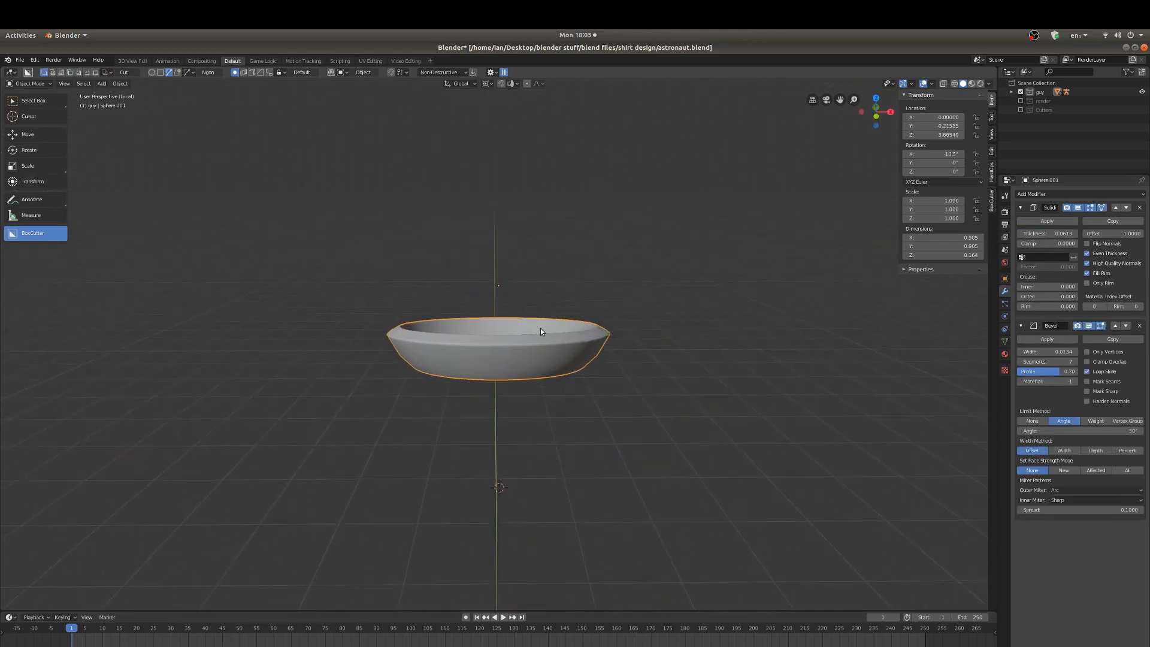
middle_drag(541, 332, 413, 327)
scroll(547, 303, up, 1)
key(ctrl+s)
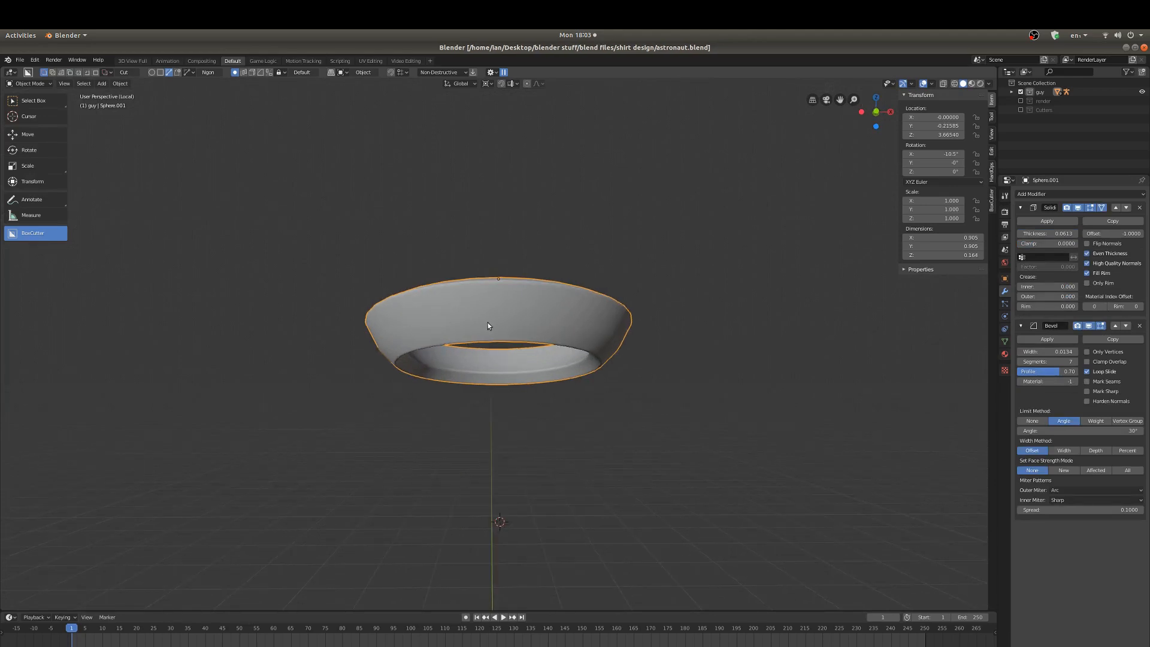
- Switch BoxCutter's cutting shape to Box
middle_drag(488, 323, 393, 354)
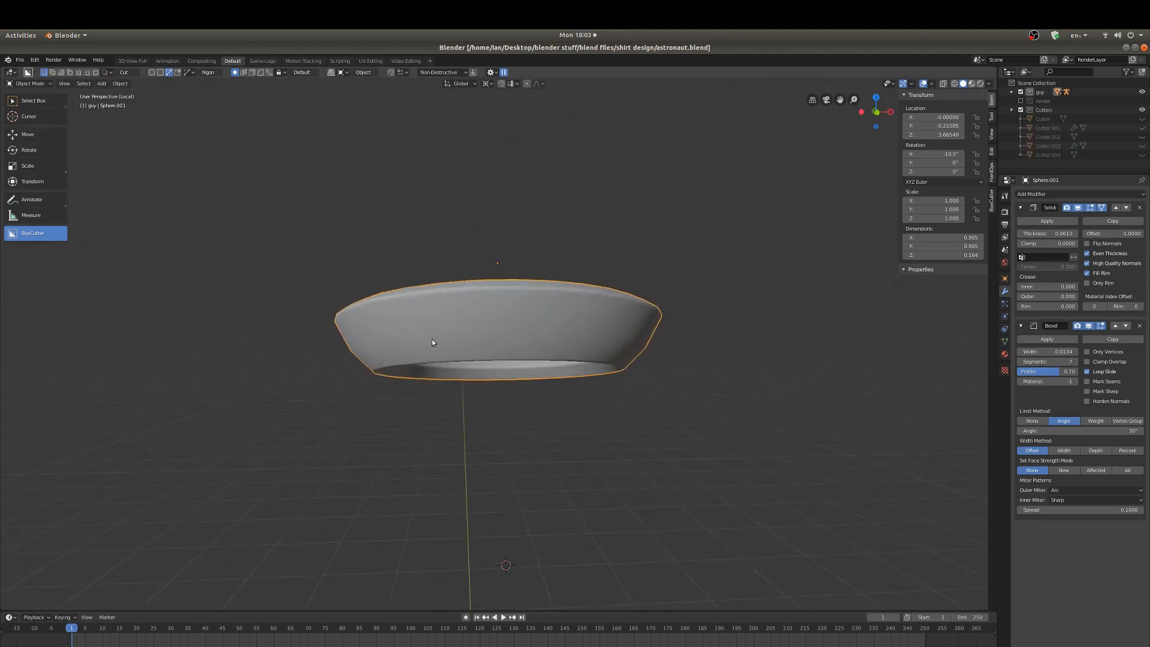
key(d)
click(390, 355)
- Try an object-aligned box cut across the collar ring's front in perspective view, and undo it
drag(386, 342, 477, 234)
mouse_move(477, 233)
middle_down()
mouse_move(534, 236)
mouse_move(517, 272)
middle_up()
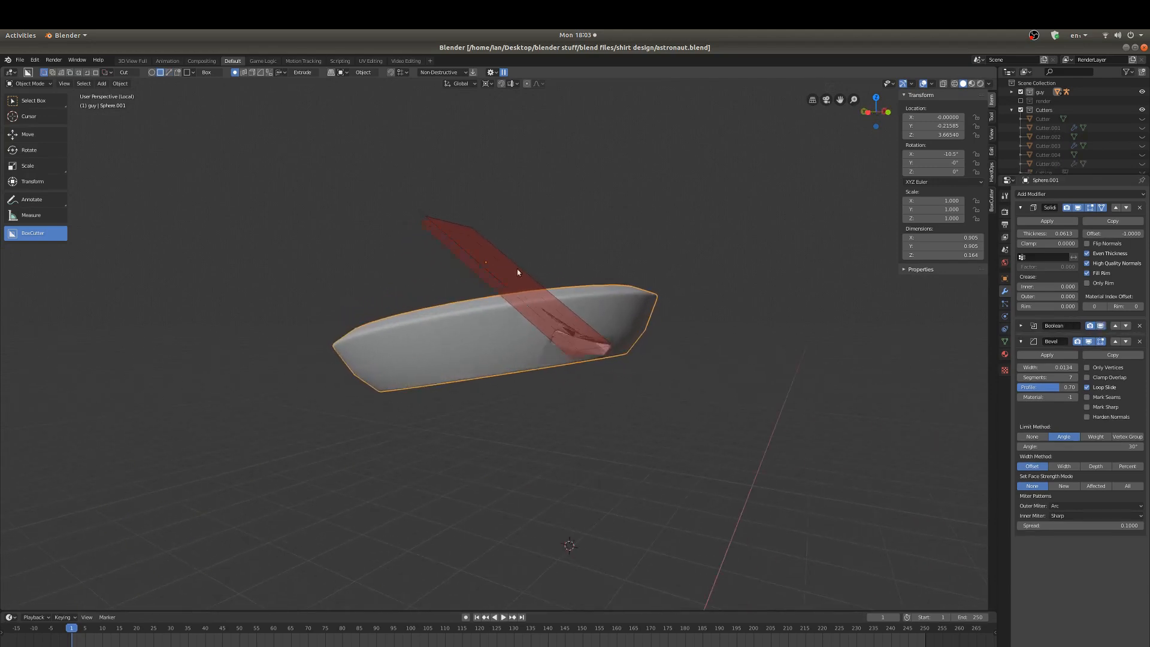
click(492, 317)
middle_drag(491, 318, 425, 324)
key(ctrl+z)
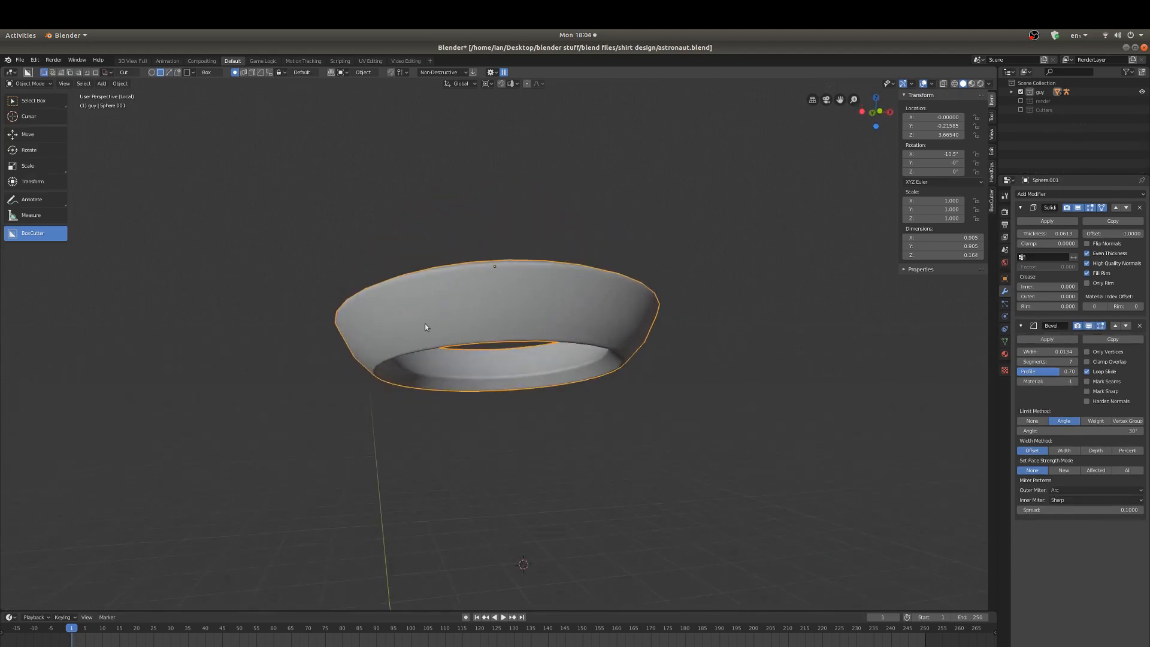
- Try another box cut from the collar ring's front face past its upper edge
drag(425, 327, 524, 213)
mouse_move(524, 213)
middle_down()
mouse_move(484, 243)
mouse_move(532, 243)
mouse_move(490, 310)
middle_up()
click(476, 253)
mouse_move(467, 376)
middle_down()
mouse_move(572, 358)
mouse_move(496, 375)
mouse_move(470, 365)
middle_up()
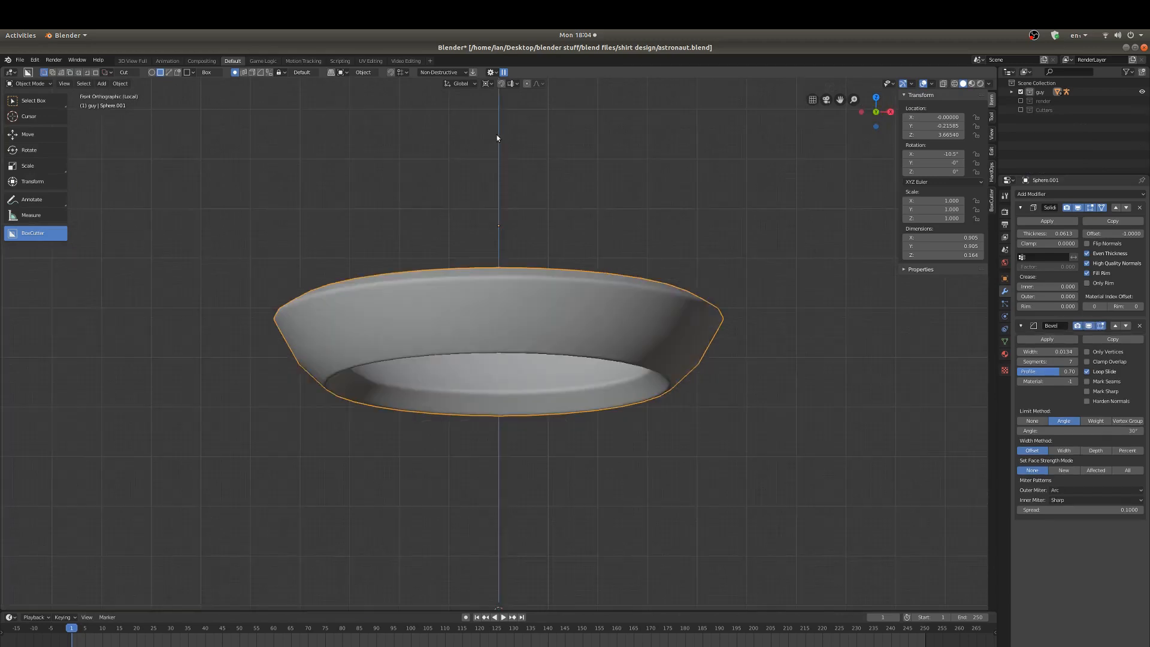
- Align the viewport to the front orthographic view of the collar ring
middle_drag(462, 121, 528, 170)
key(KP_1)
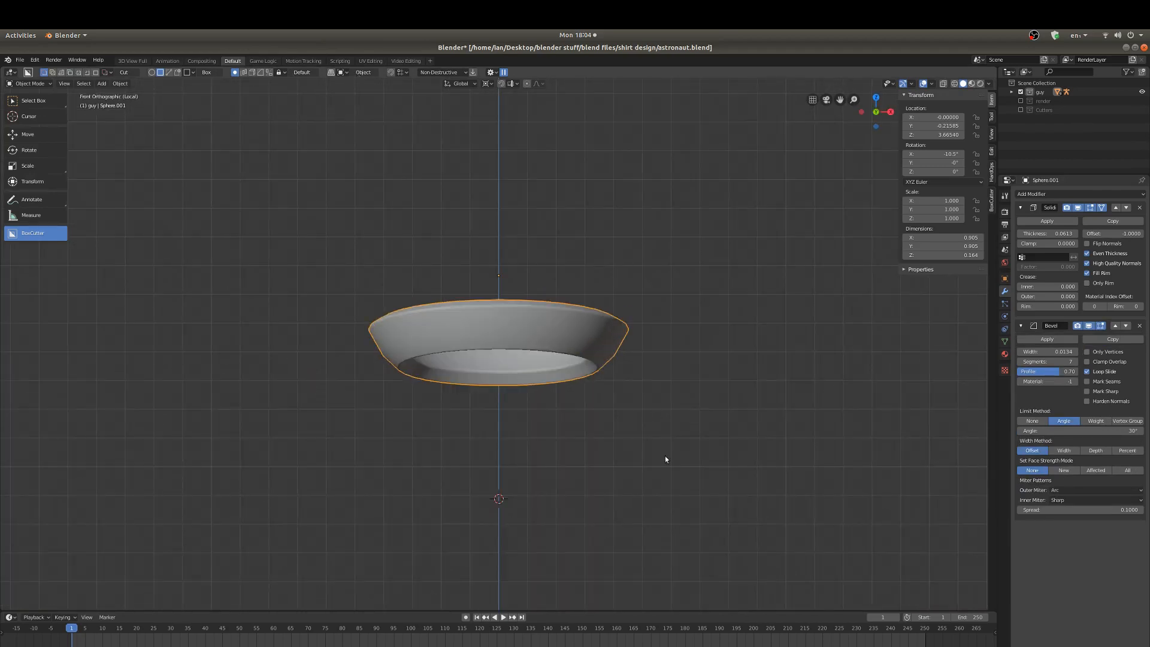
middle_drag(665, 416, 898, 160)
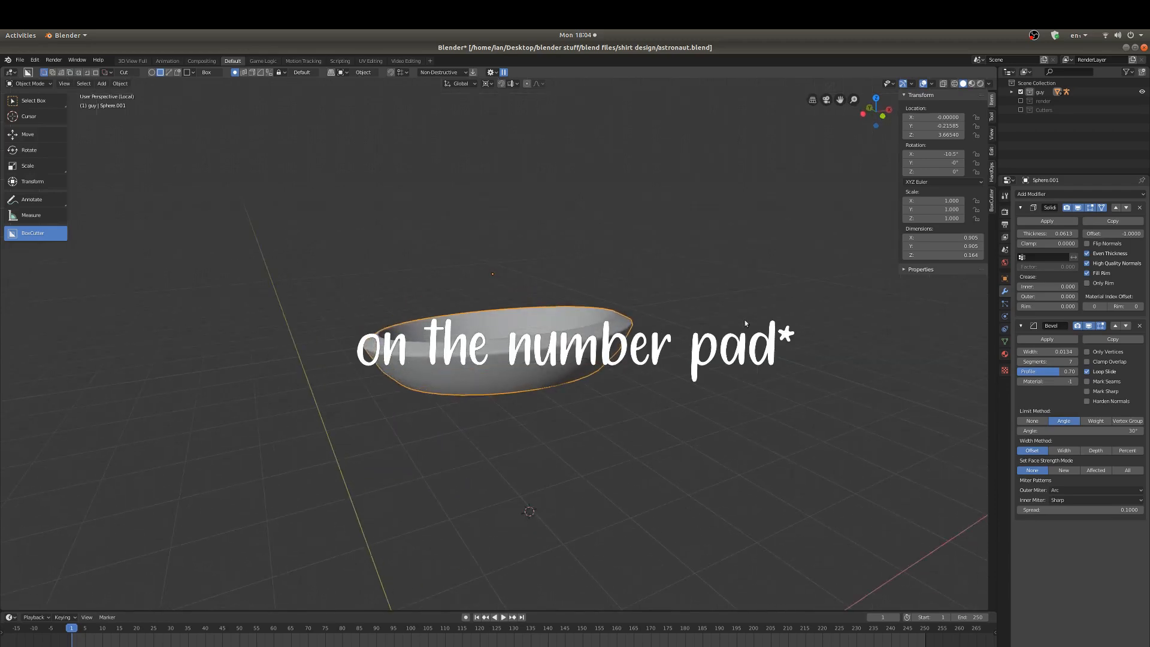
click(881, 118)
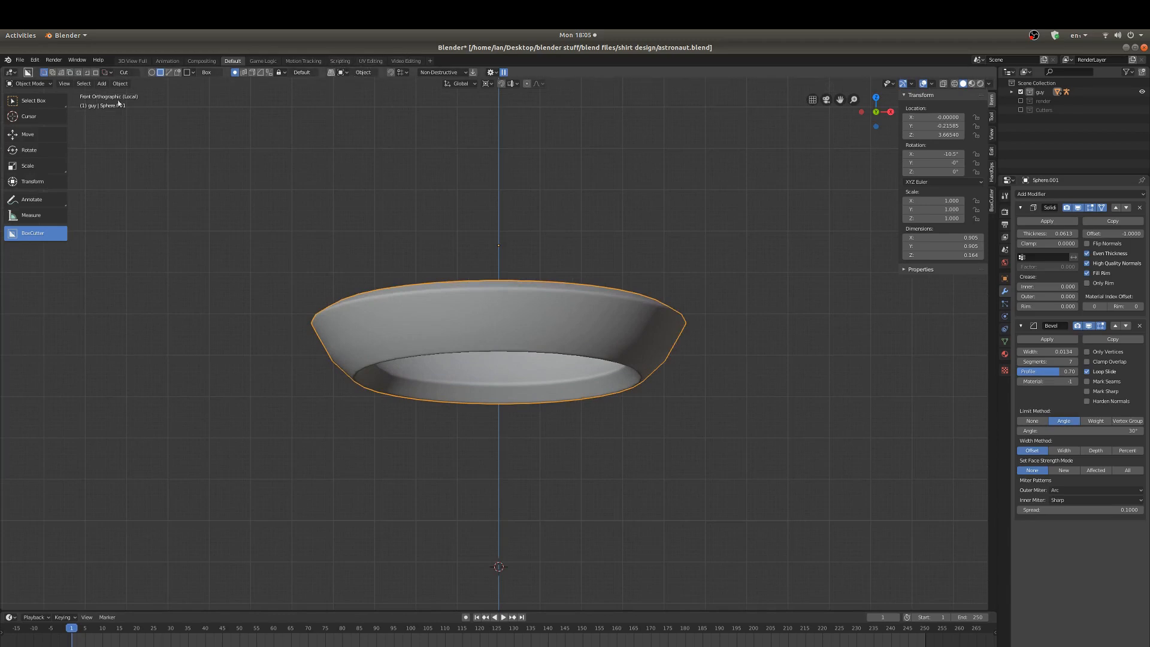
- Hide the viewport's tool settings and show them again
right_click(23, 76)
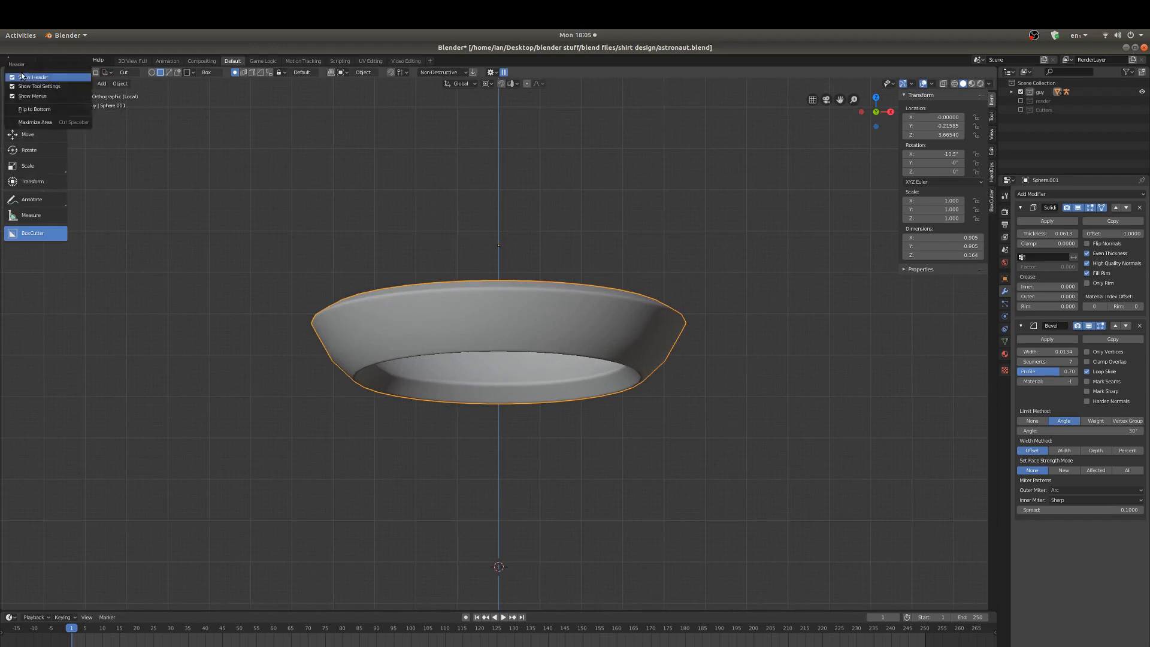
click(84, 87)
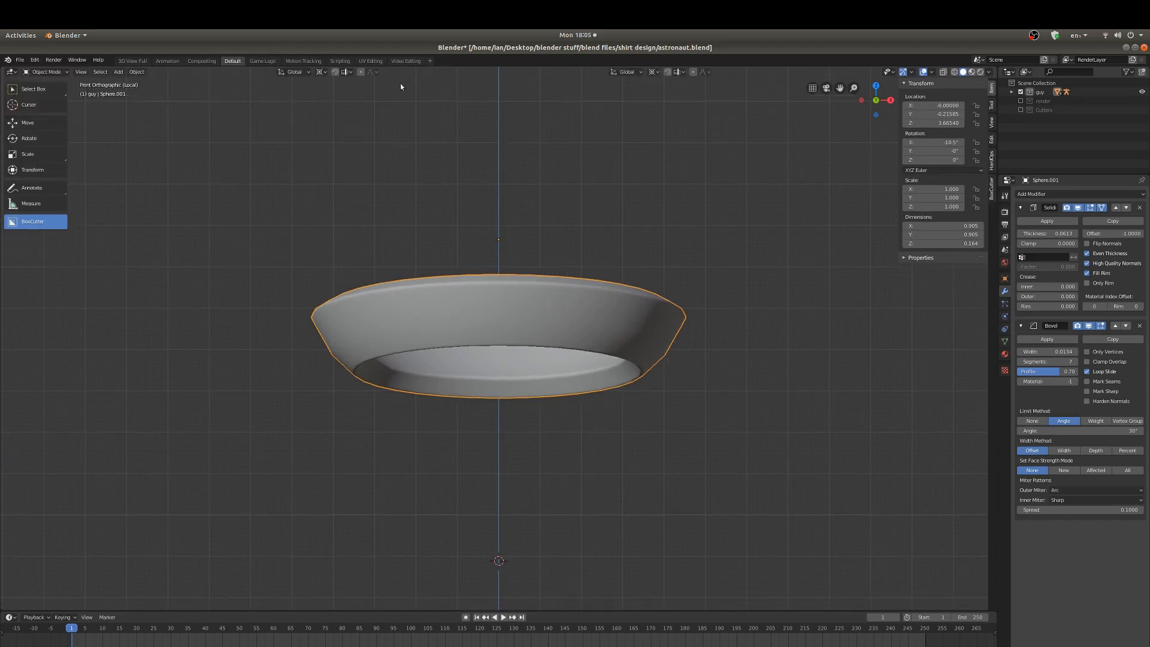
right_click(22, 74)
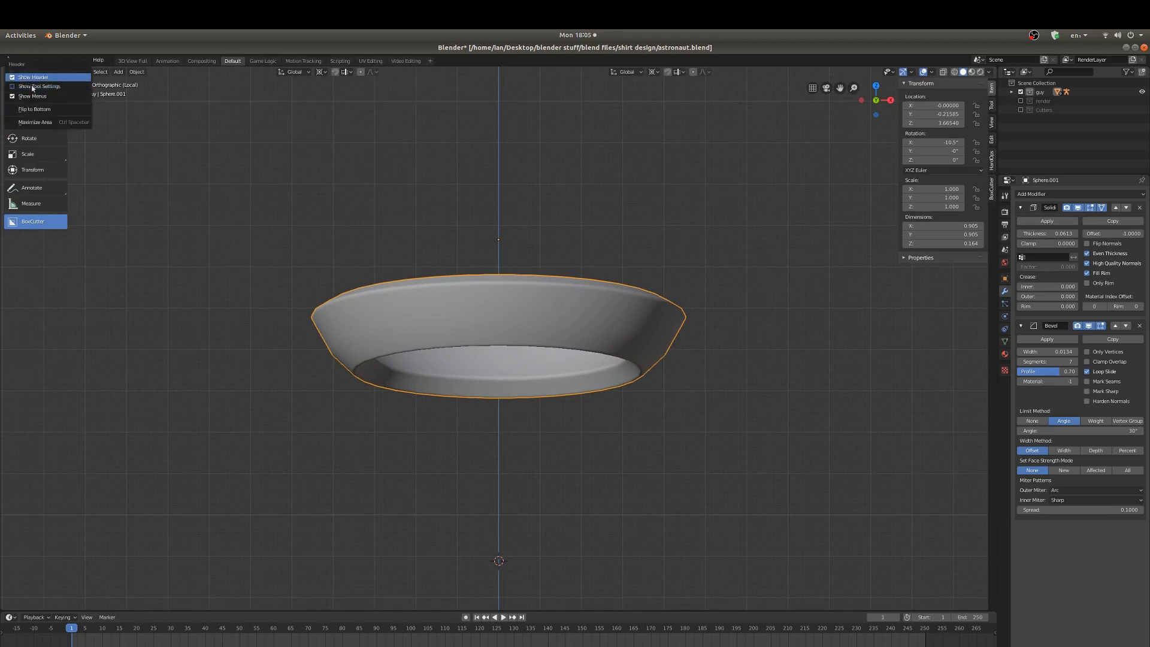
click(37, 87)
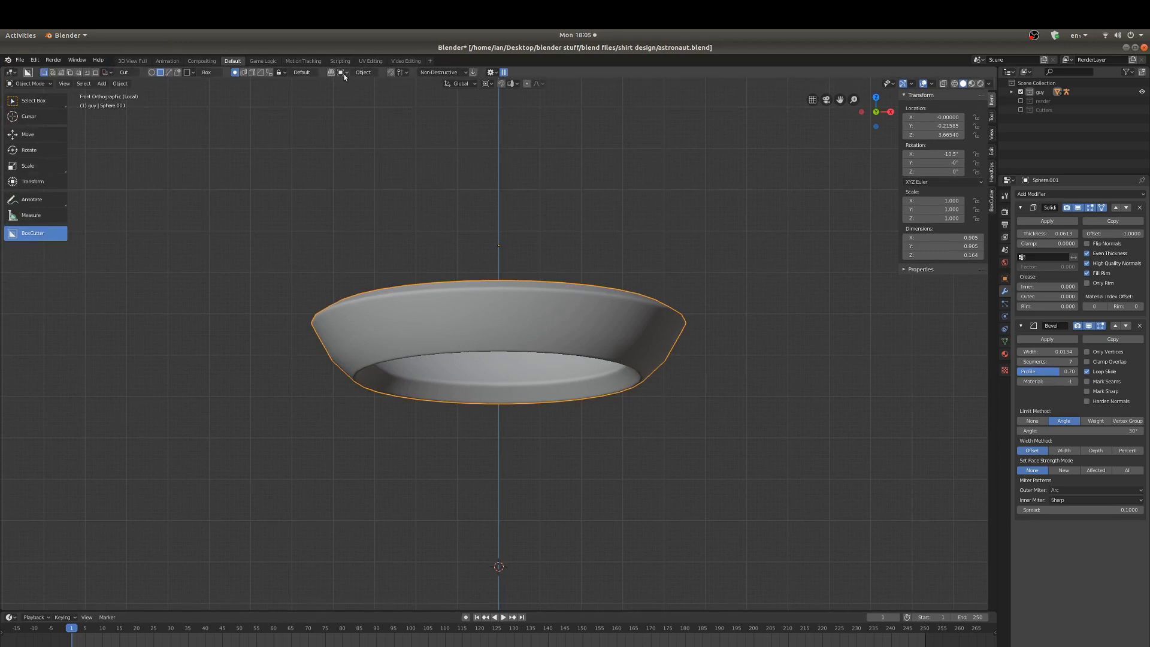
- Set BoxCutter's alignment to World
click(343, 73)
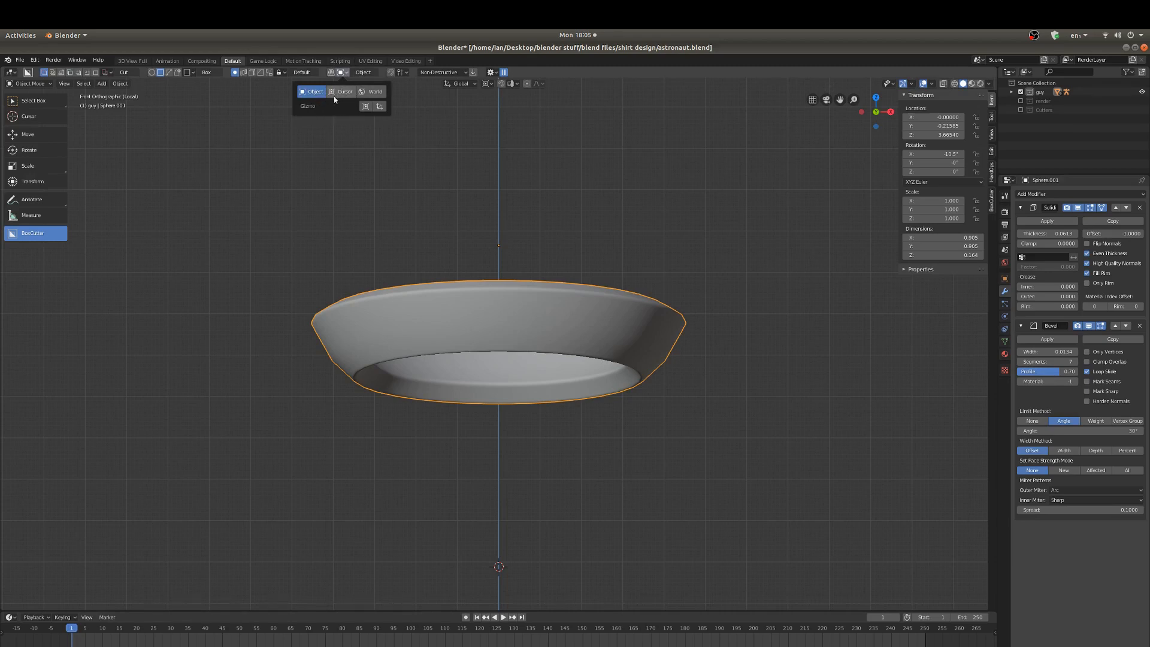
click(373, 92)
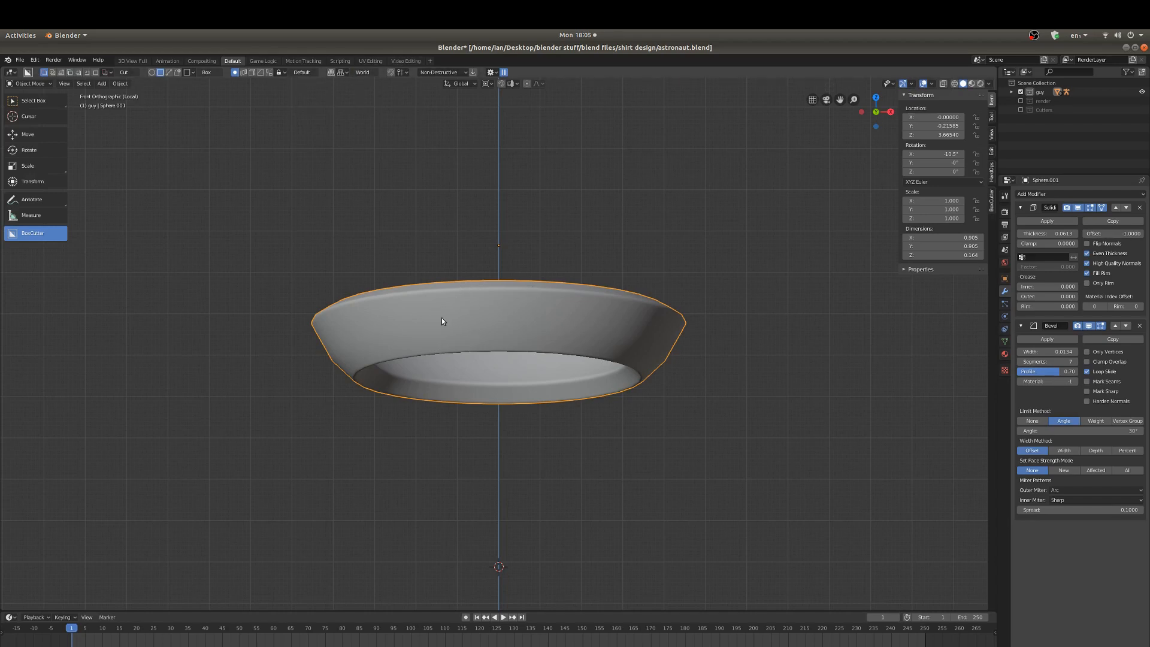
- Try a world-aligned box cut through the middle of the collar ring's upper edge from the front, and undo it
mouse_move(444, 316)
mouse_down()
mouse_move(562, 254)
mouse_move(570, 231)
mouse_move(552, 227)
mouse_up()
middle_drag(552, 228, 396, 342)
mouse_move(517, 310)
middle_down()
mouse_move(495, 320)
mouse_move(488, 346)
mouse_move(508, 383)
mouse_move(451, 347)
mouse_move(450, 318)
mouse_move(515, 322)
middle_up()
key(KP_1)
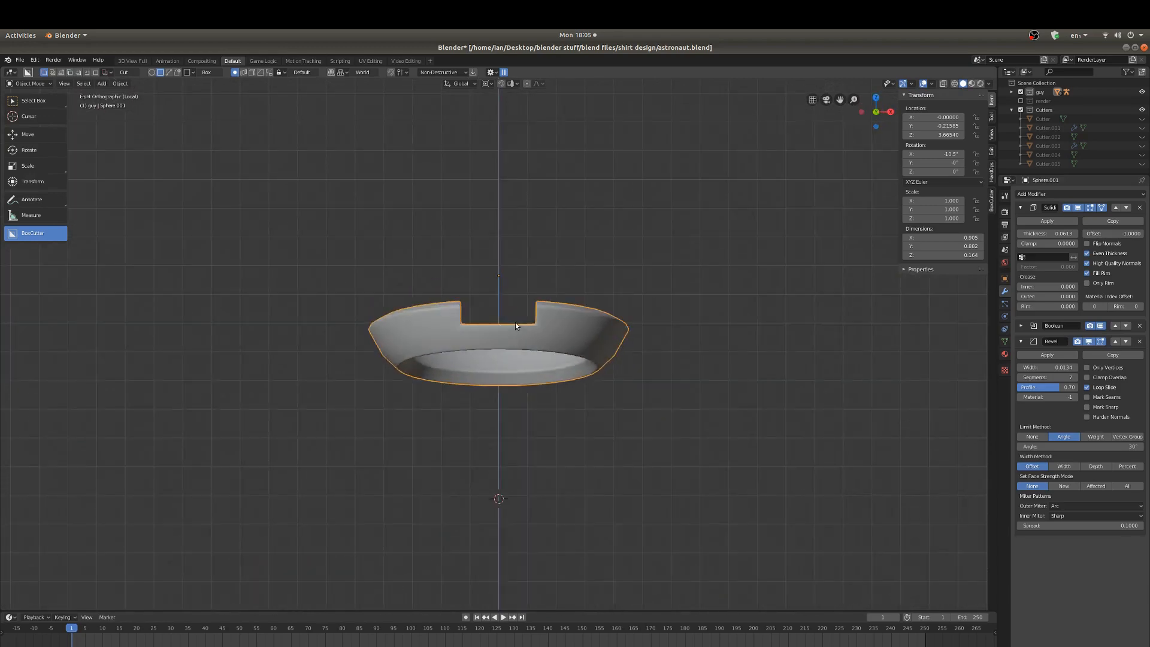
key(KP_3)
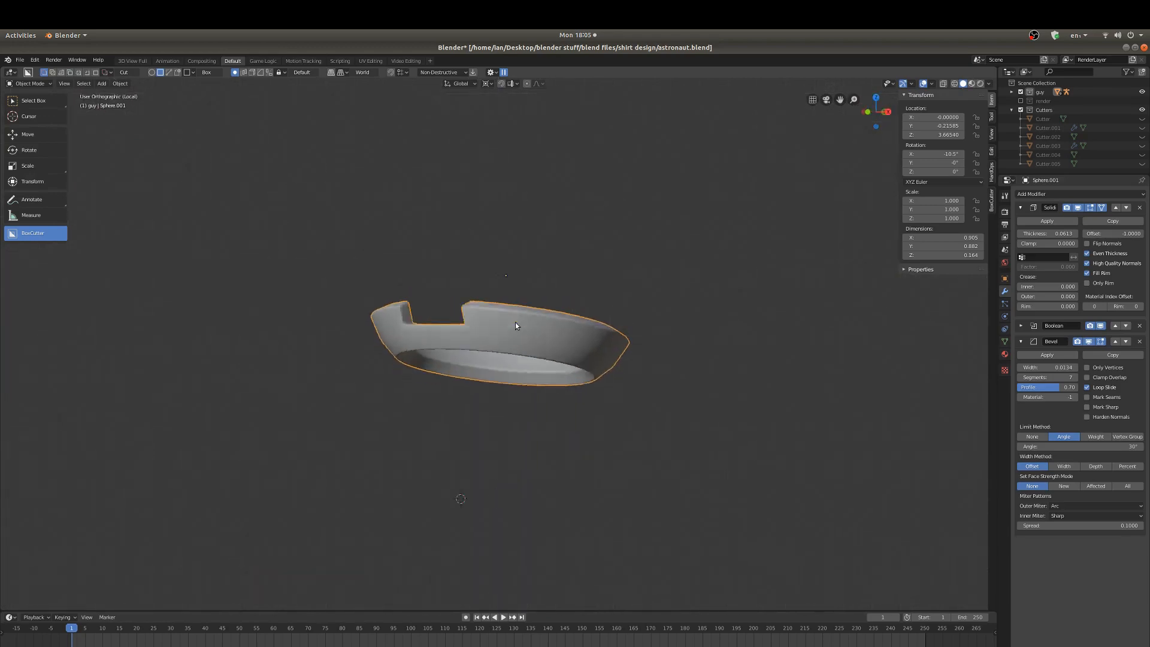
key(KP_1)
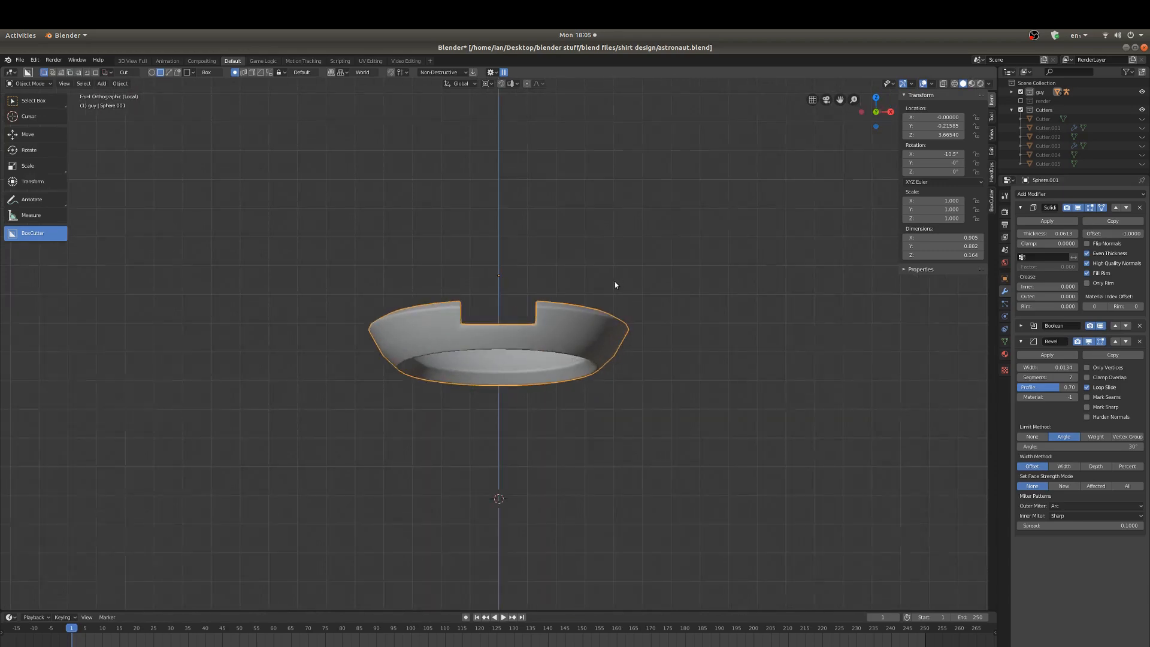
middle_drag(614, 281, 421, 393)
scroll(422, 393, up, 1)
middle_drag(671, 390, 569, 370)
key(ctrl+z)
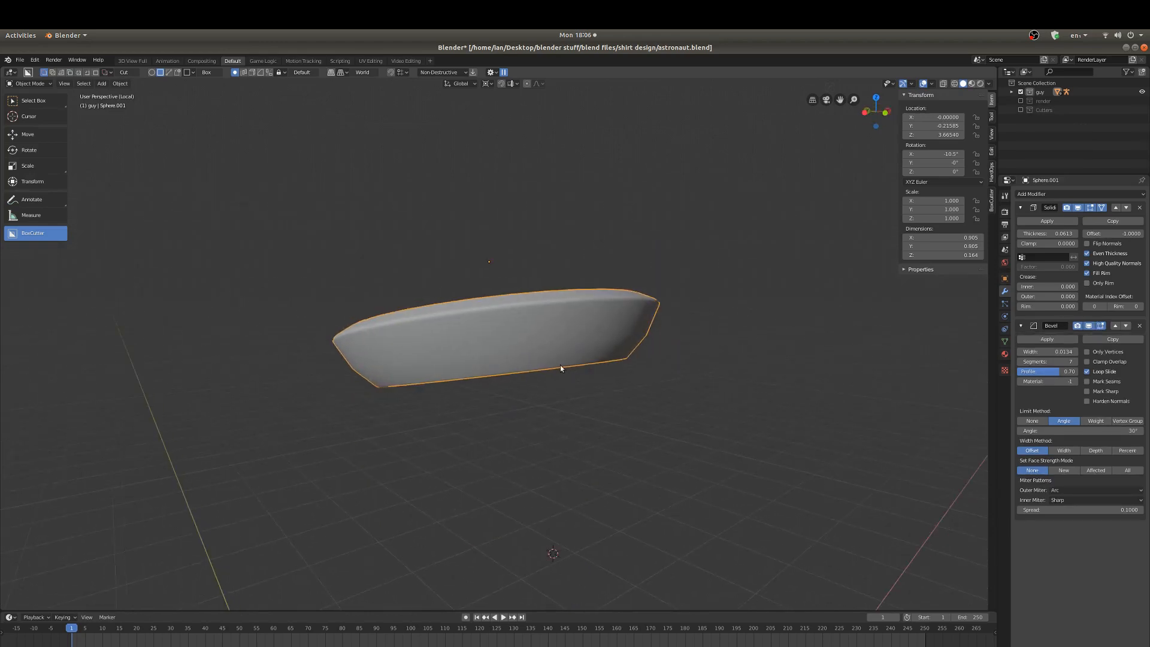
- View the collar ring from the front orthographic direction and set BoxCutter's shape to Ngon
key(KP_1)
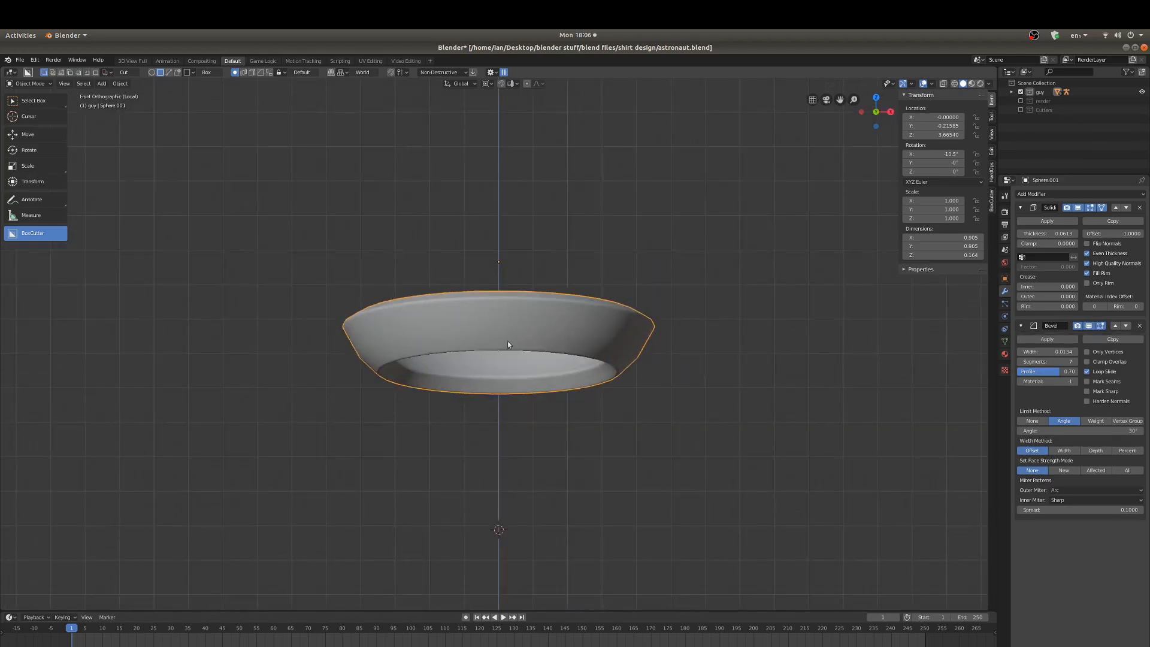
scroll(508, 344, up, 1)
key(d)
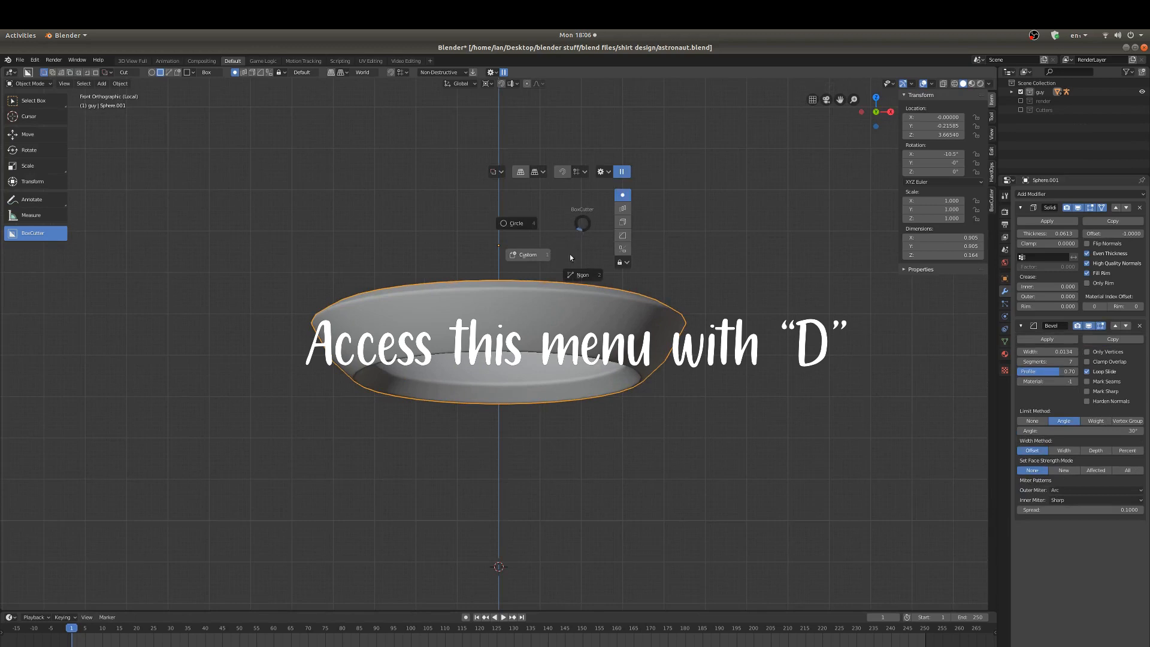
click(583, 273)
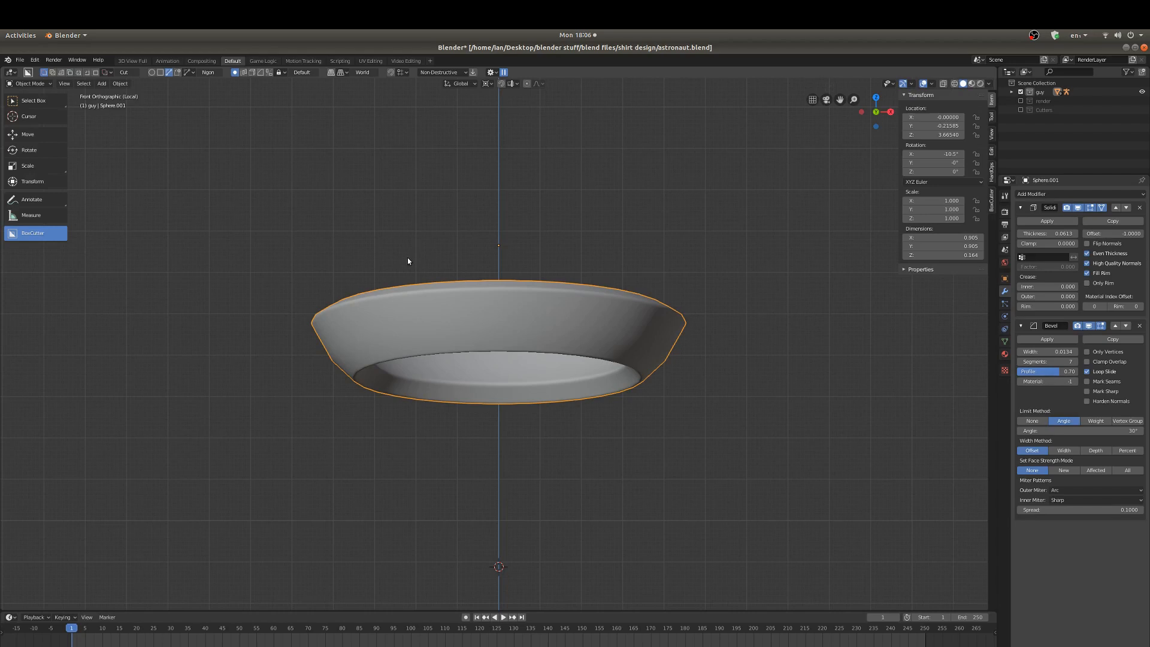
- Draw a stepped, roughly symmetrical ngon cutter outline over the middle of the collar ring's upper edge
click(438, 290)
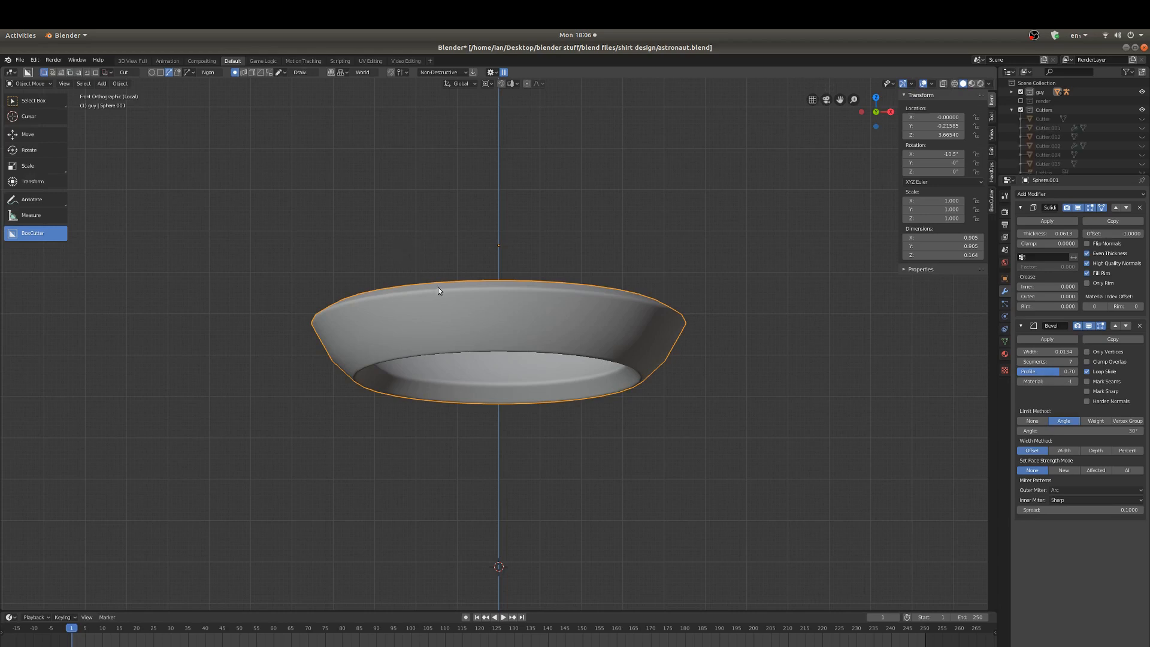
click(484, 331)
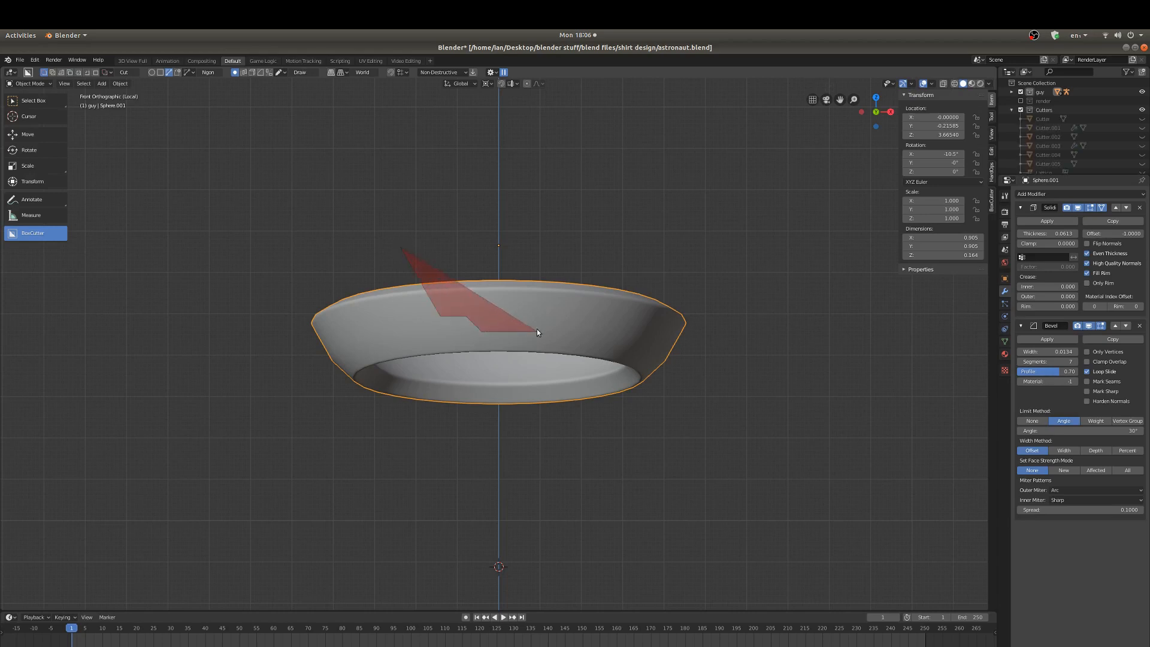
click(537, 330)
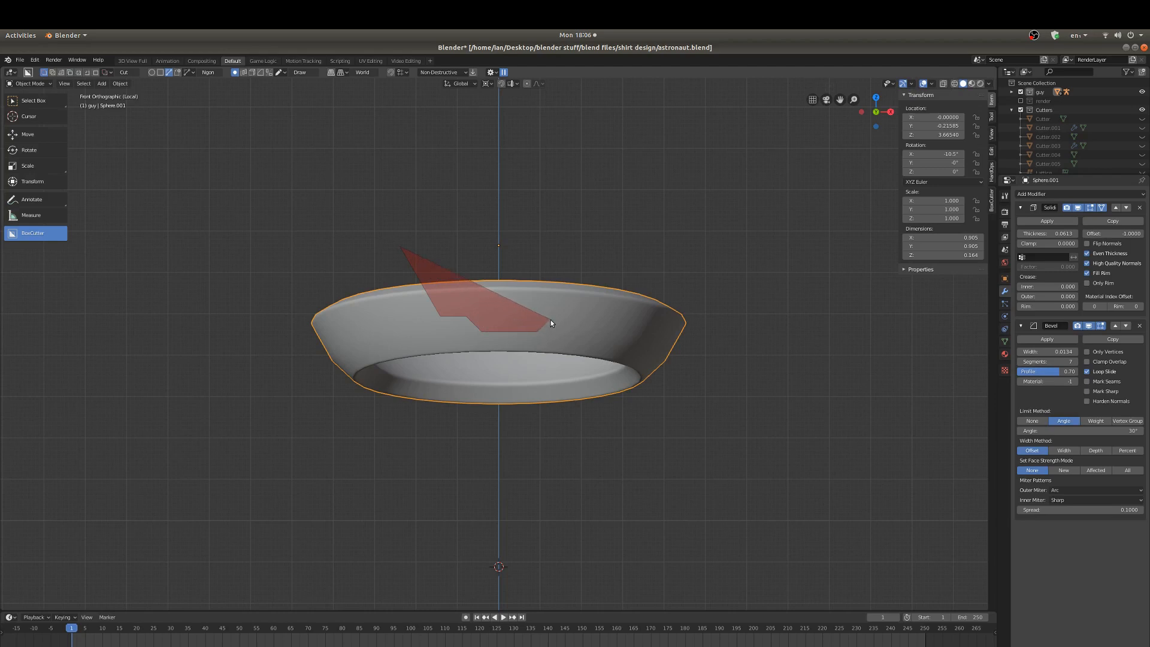
click(552, 318)
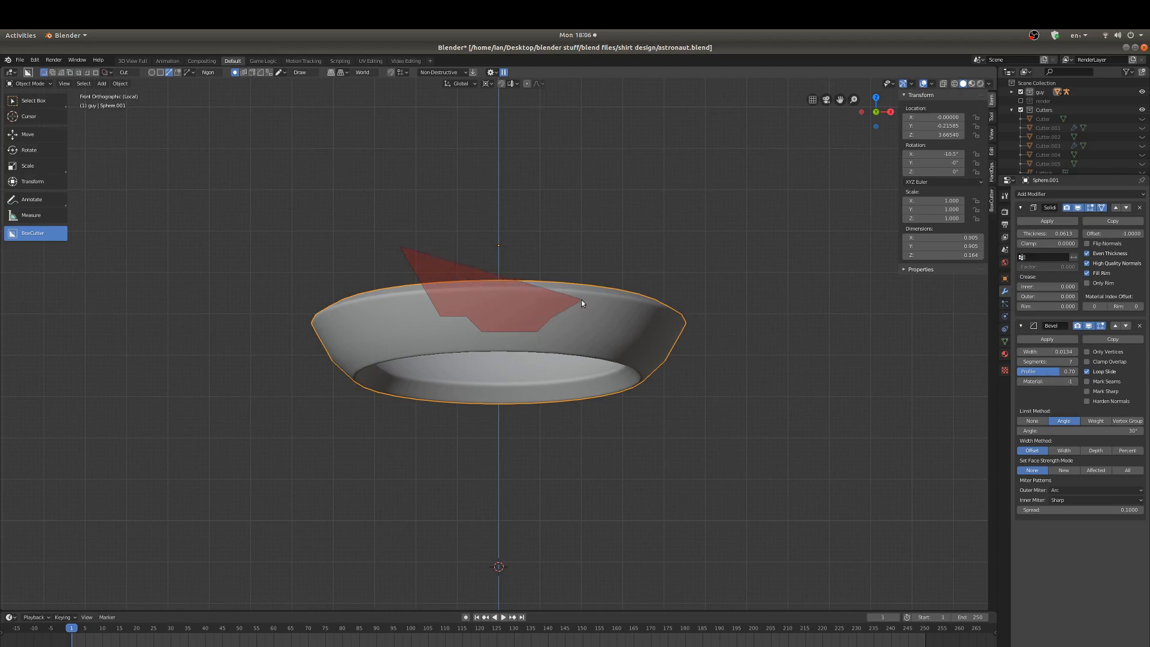
click(569, 318)
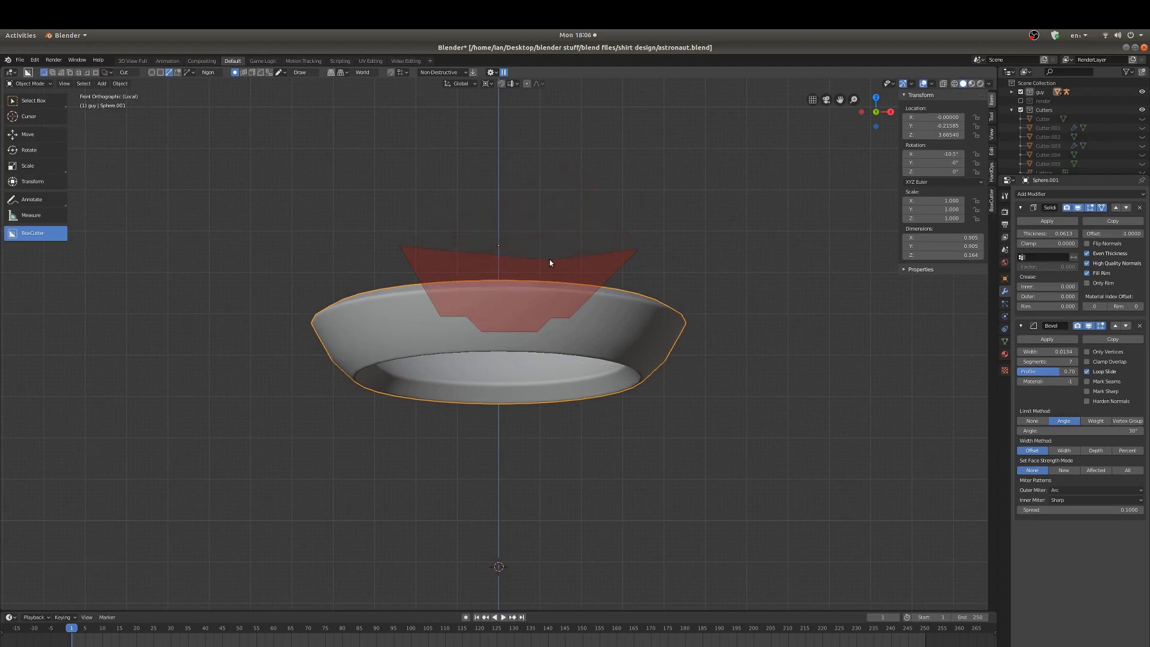
- Adjust the ngon cutter's extrusion and offset so it passes through only the front part of the collar ring
middle_drag(616, 218, 641, 328)
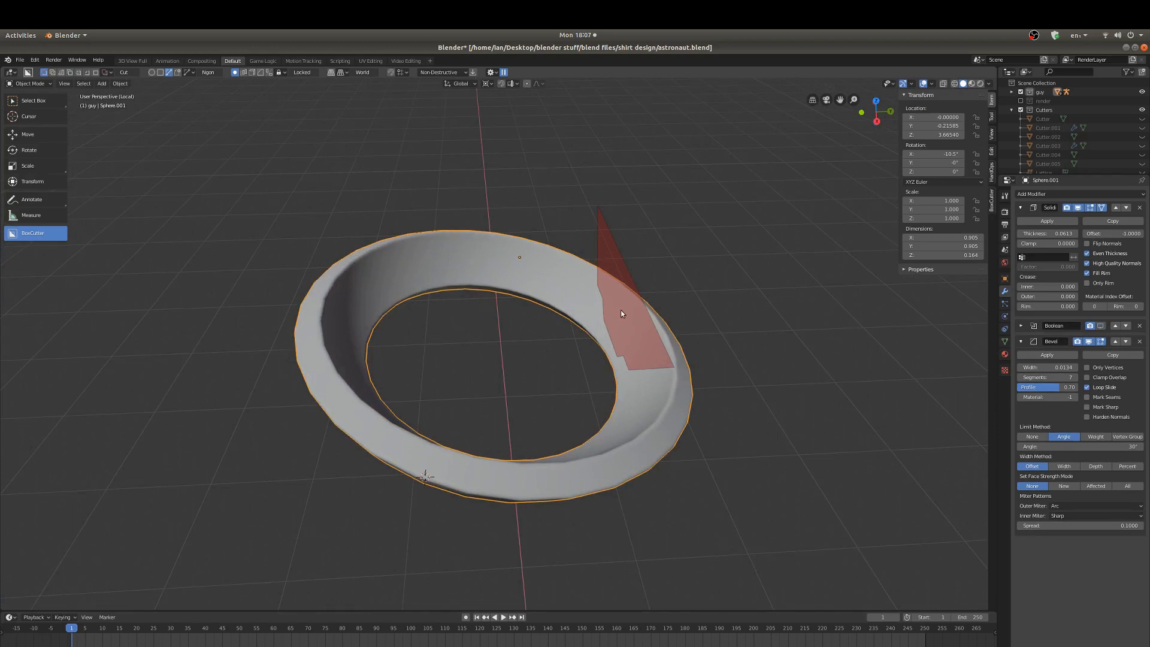
key(e)
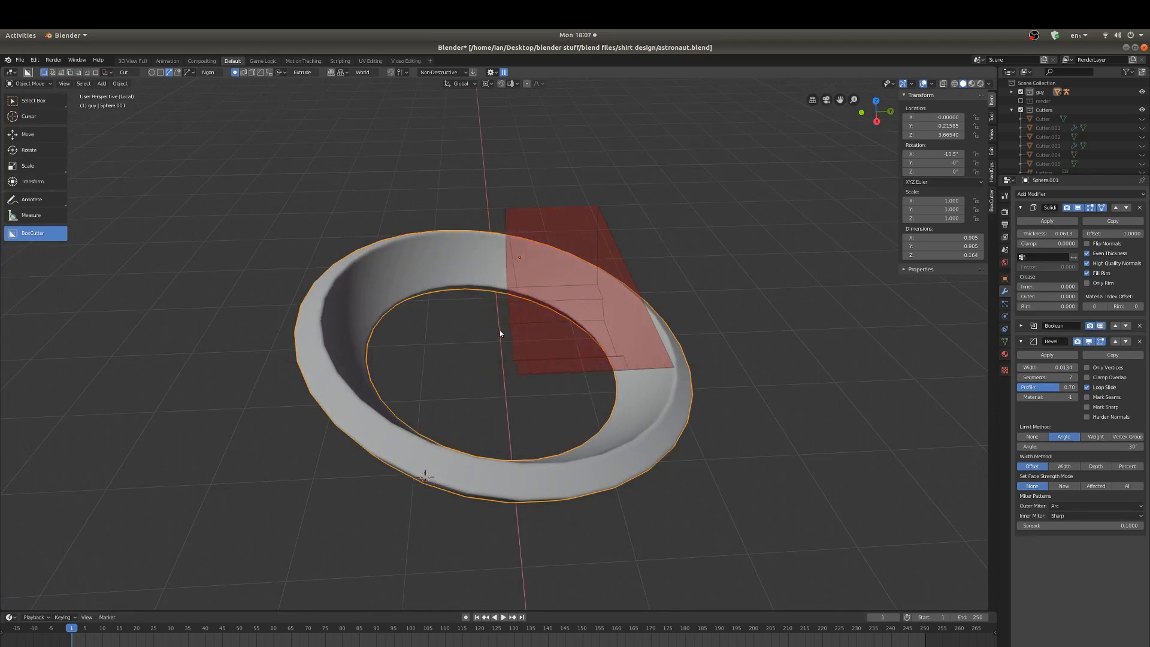
key(o)
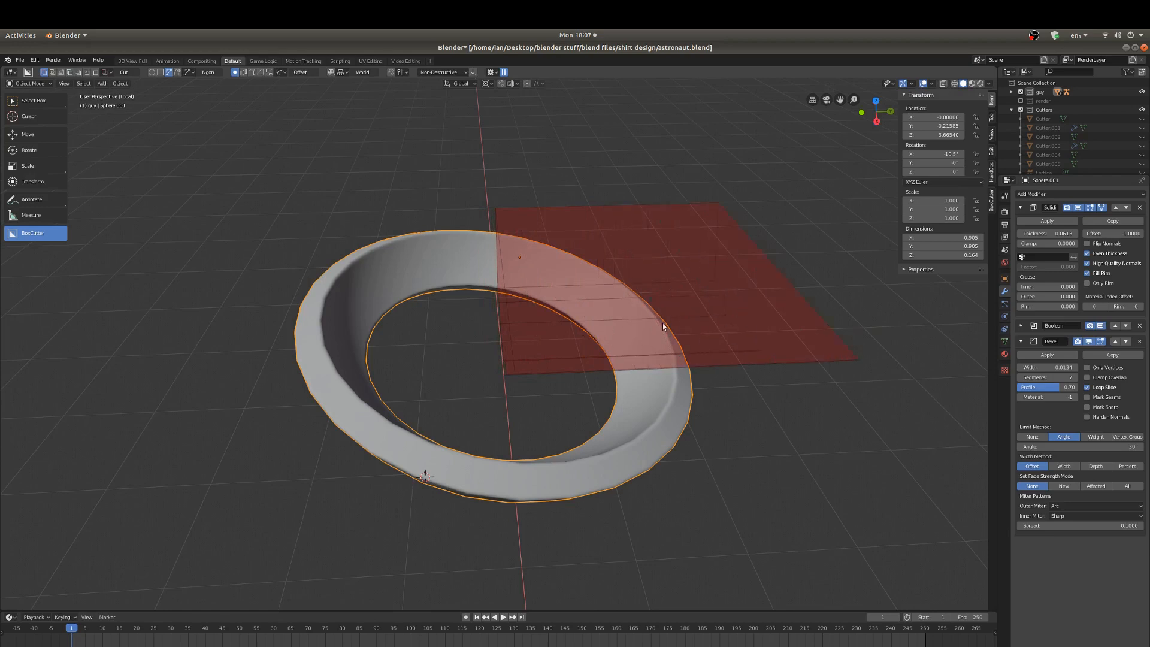
key(e)
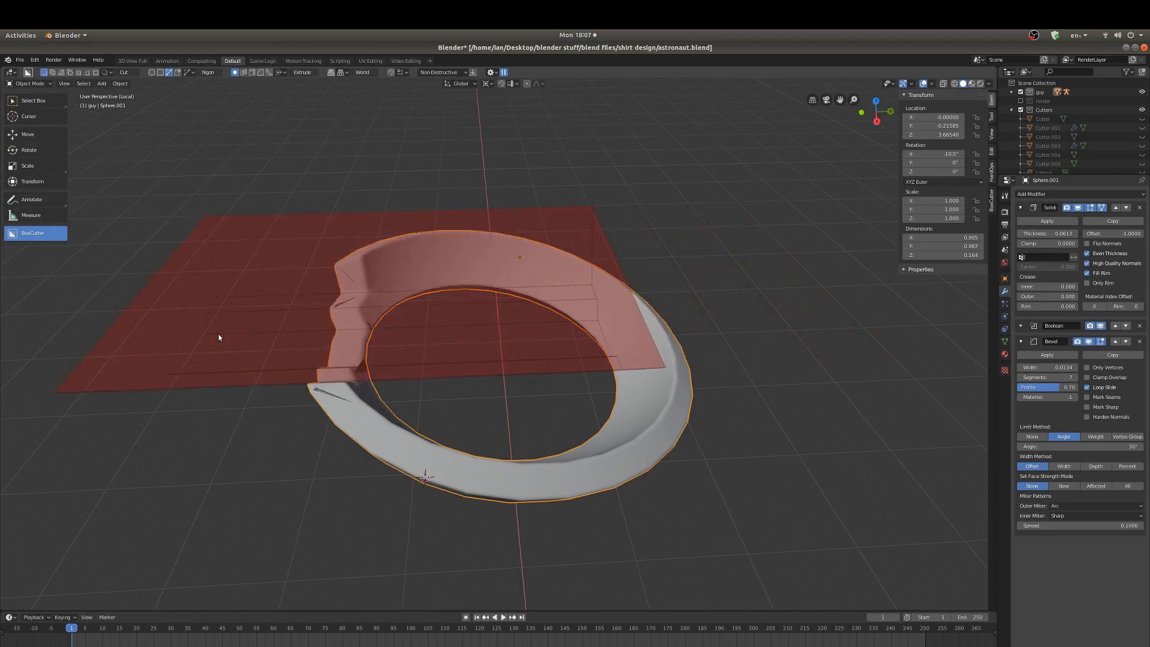
- Switch the ngon cutter from Cut to Slice and apply it, separating the stepped front piece from the collar ring
middle_drag(230, 335, 464, 324)
scroll(465, 325, up, 8)
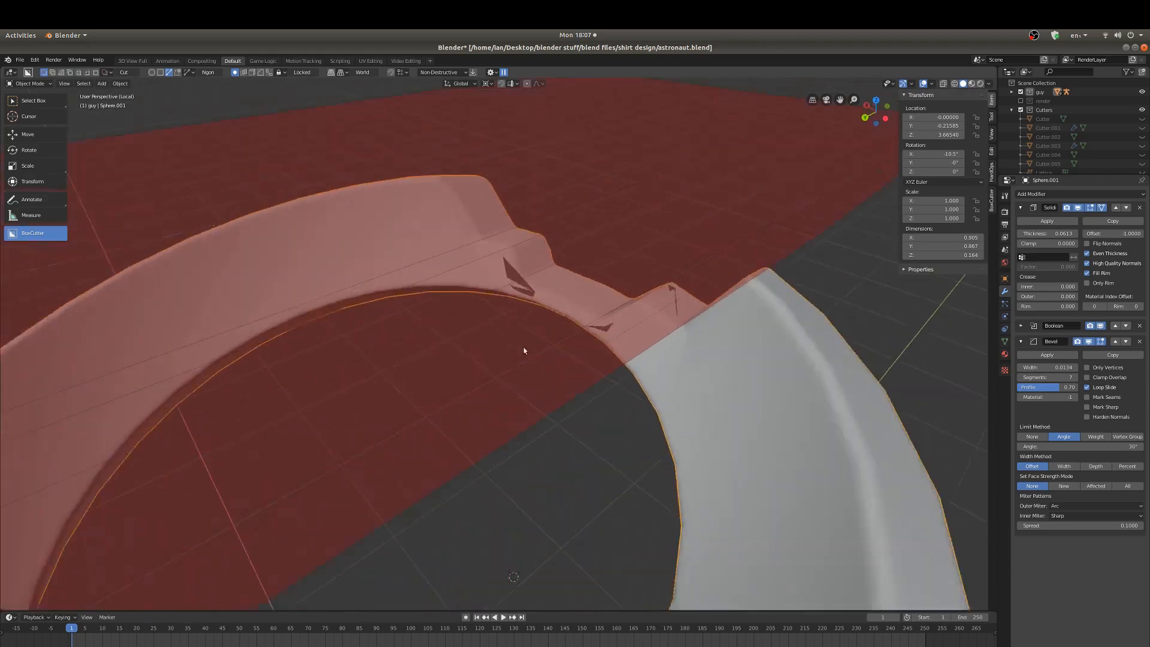
scroll(552, 278, down, 8)
middle_drag(525, 316, 570, 387)
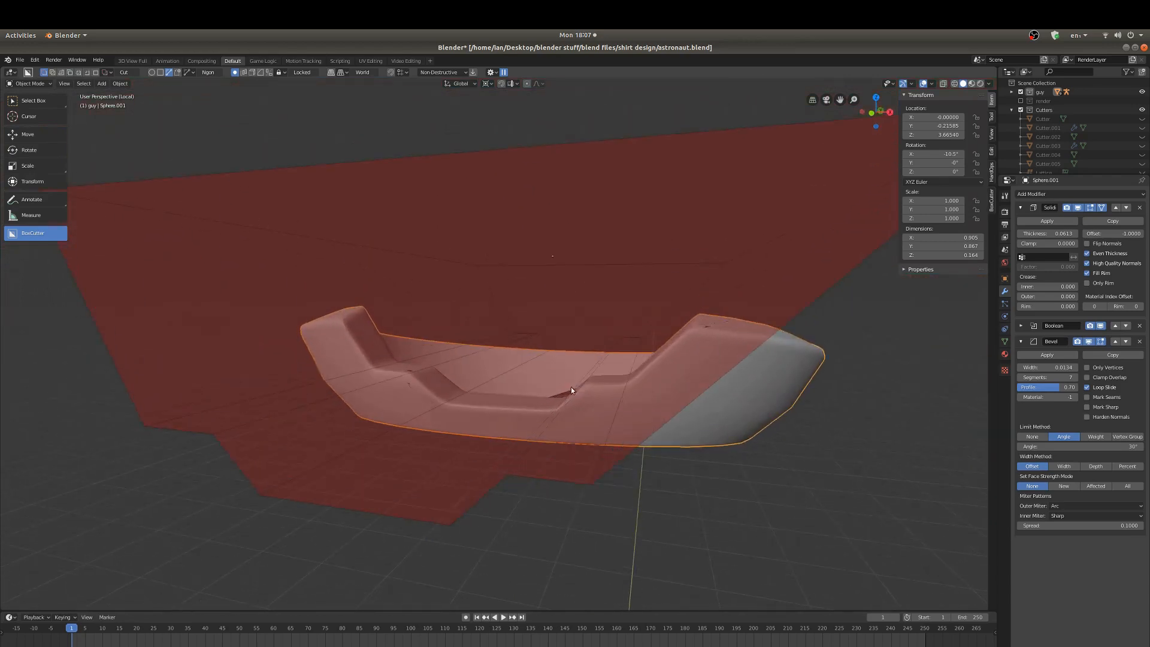
key(x)
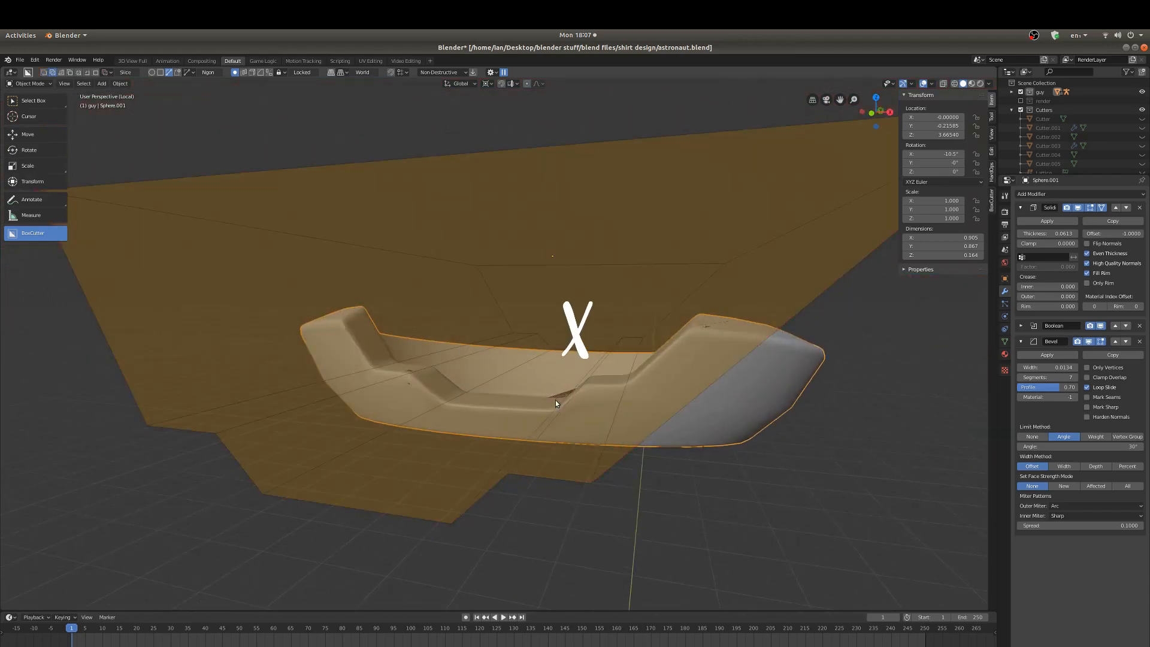
middle_drag(565, 395, 621, 403)
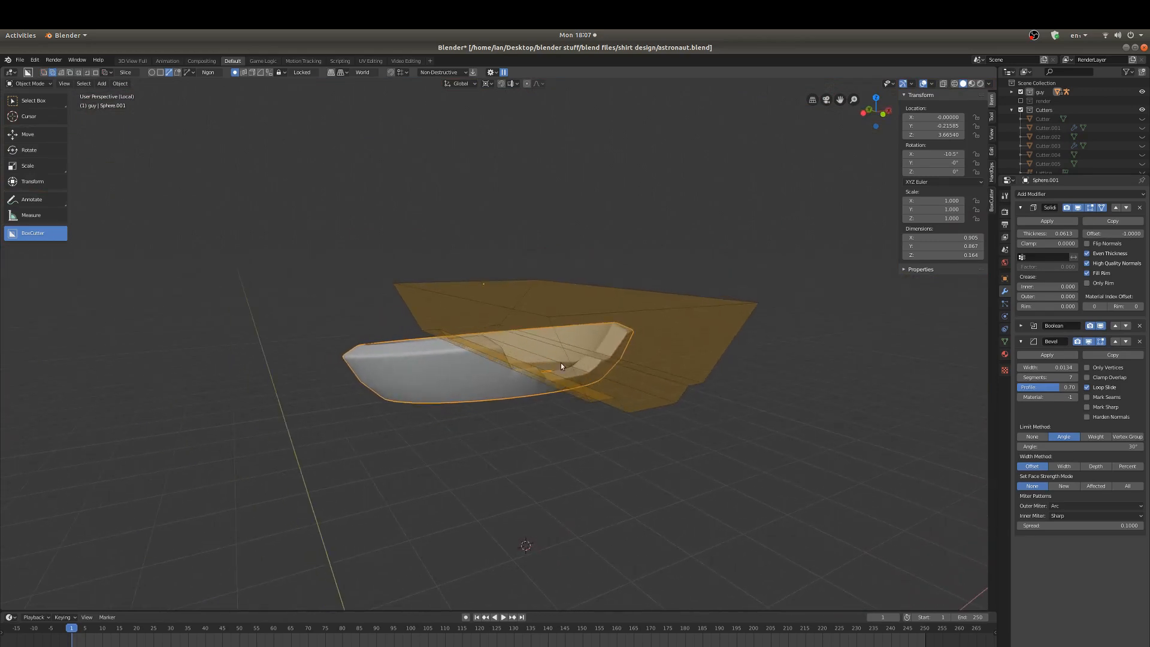
middle_drag(719, 288, 560, 390)
scroll(365, 408, up, 4)
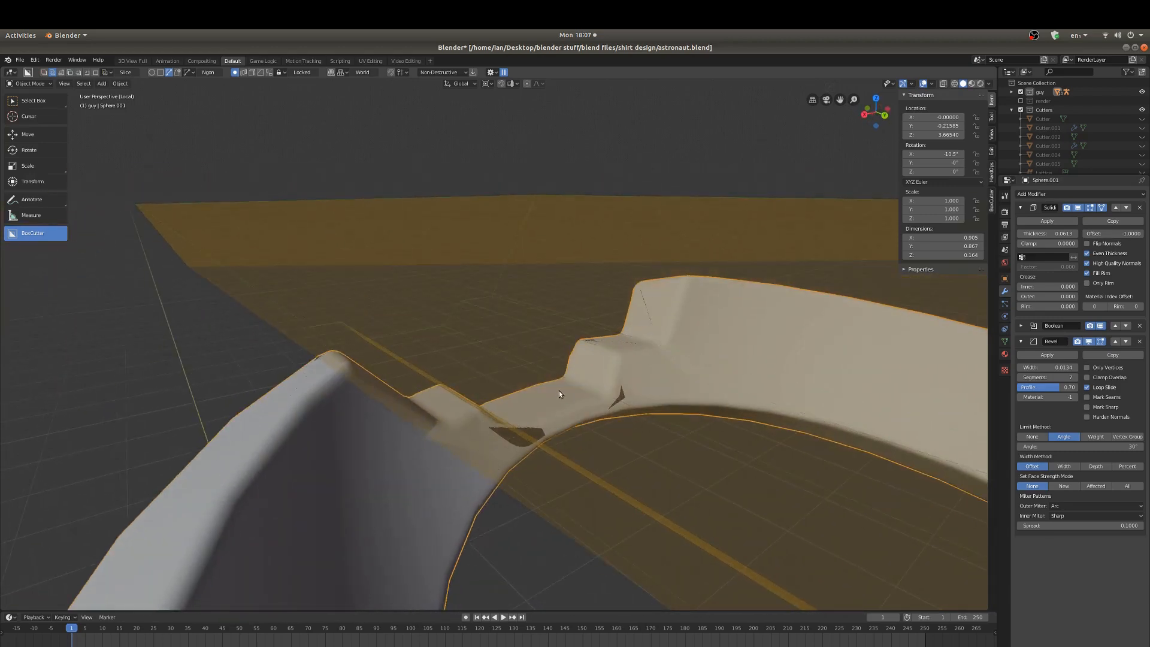
scroll(285, 281, down, 5)
middle_drag(288, 282, 536, 264)
scroll(537, 264, up, 3)
click(587, 264)
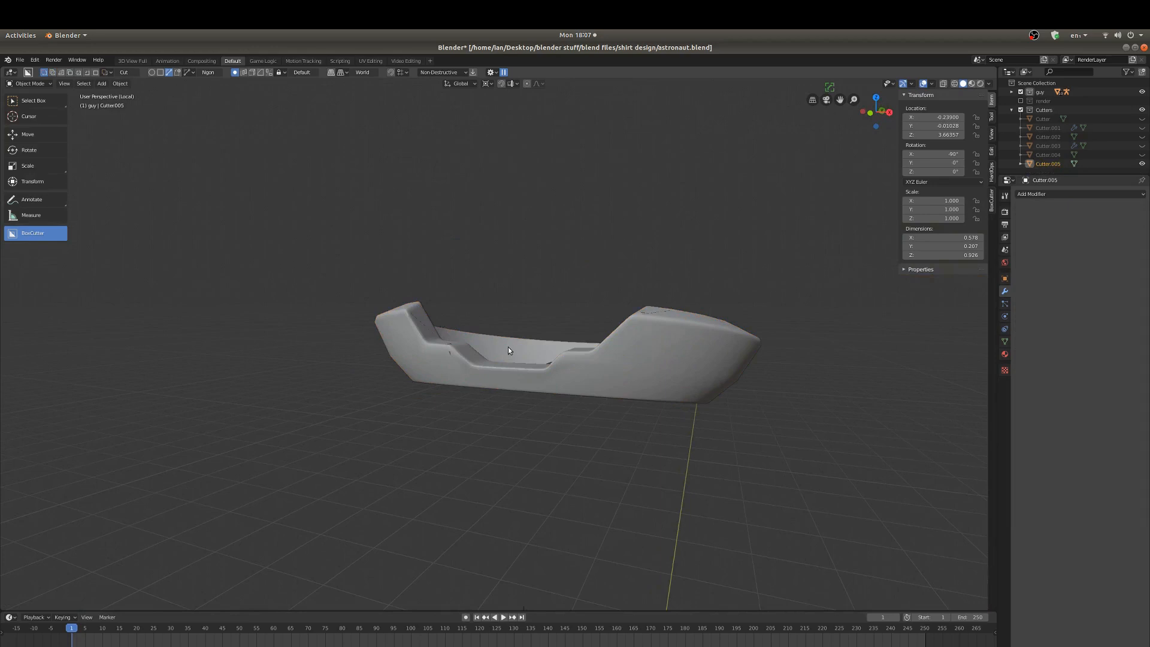
- Leave local view and select the collar ring below the astronaut's helmet
key(KP_Divide)
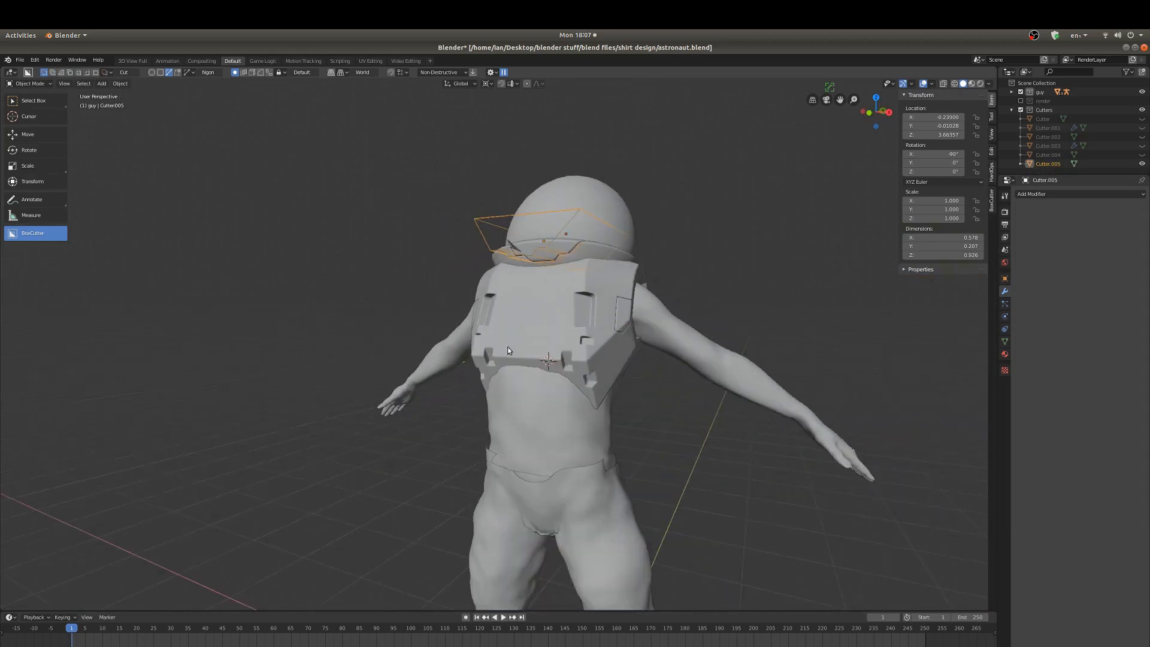
scroll(521, 269, up, 3)
scroll(521, 266, up, 3)
shift+middle_drag(522, 266, 580, 370)
scroll(552, 354, down, 3)
scroll(580, 370, up, 1)
click(642, 314)
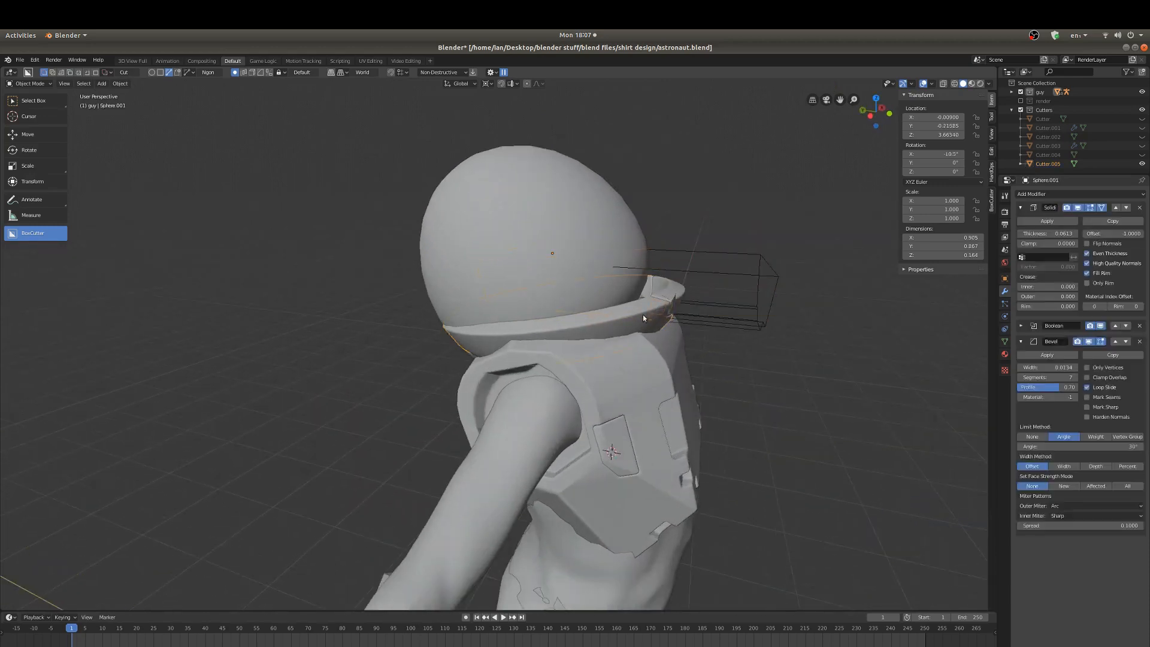
- Add the sliced front piece and the ngon cutter to the selection and isolate them with the ring in local view
scroll(694, 298, up, 2)
middle_drag(698, 297, 727, 268)
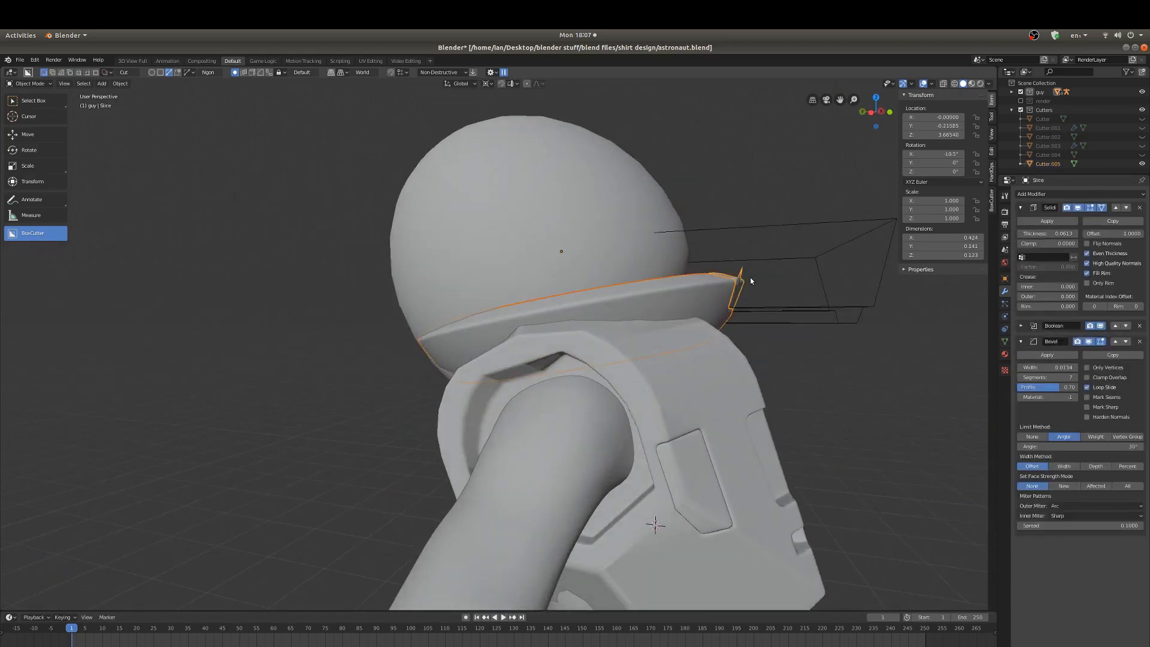
click(798, 225)
middle_drag(779, 236, 701, 379)
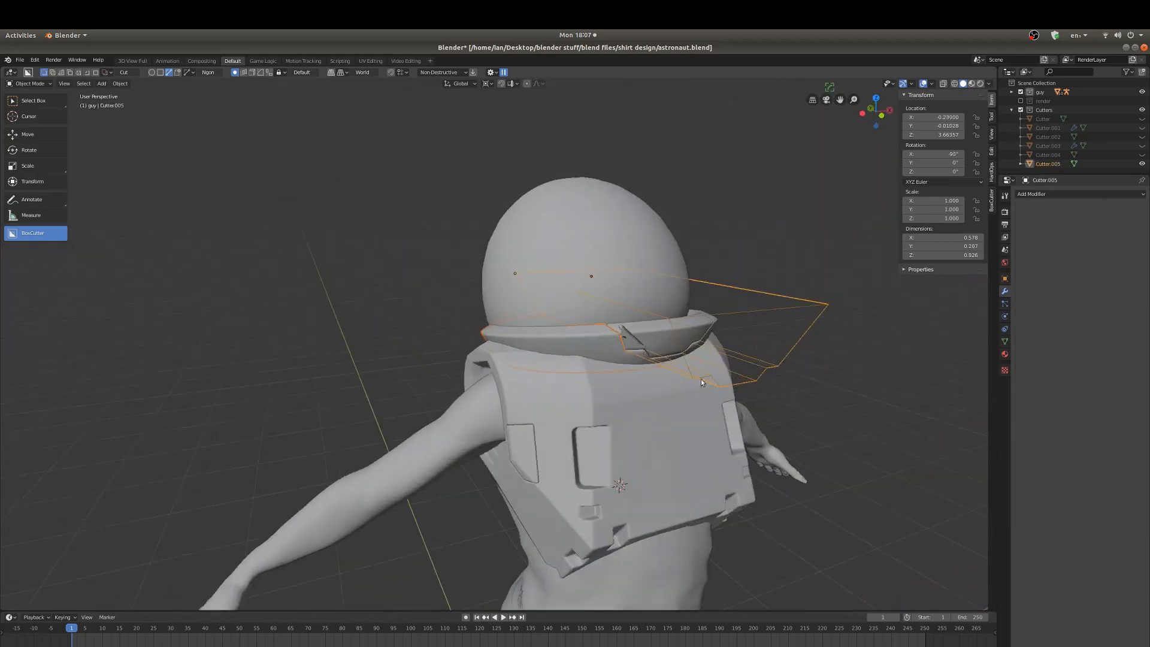
key(KP_Divide)
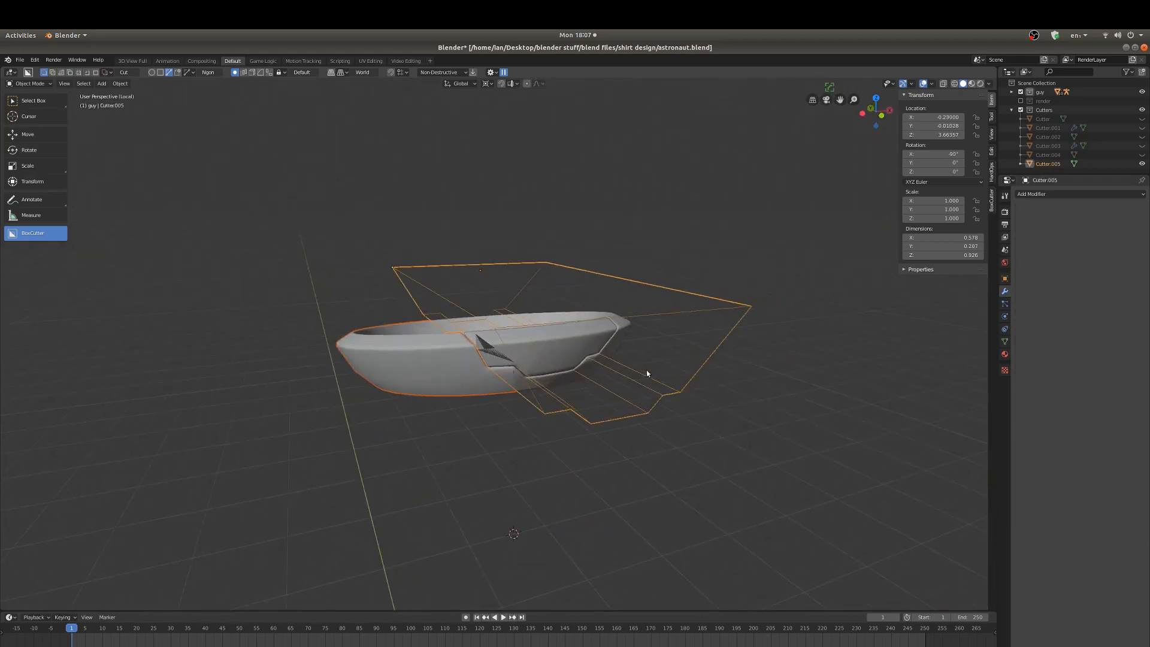
- Try shifting the ngon cutter along the Z axis to clean up the broken corner of the slice
scroll(659, 370, up, 2)
middle_drag(674, 375, 677, 380)
middle_drag(704, 423, 705, 398)
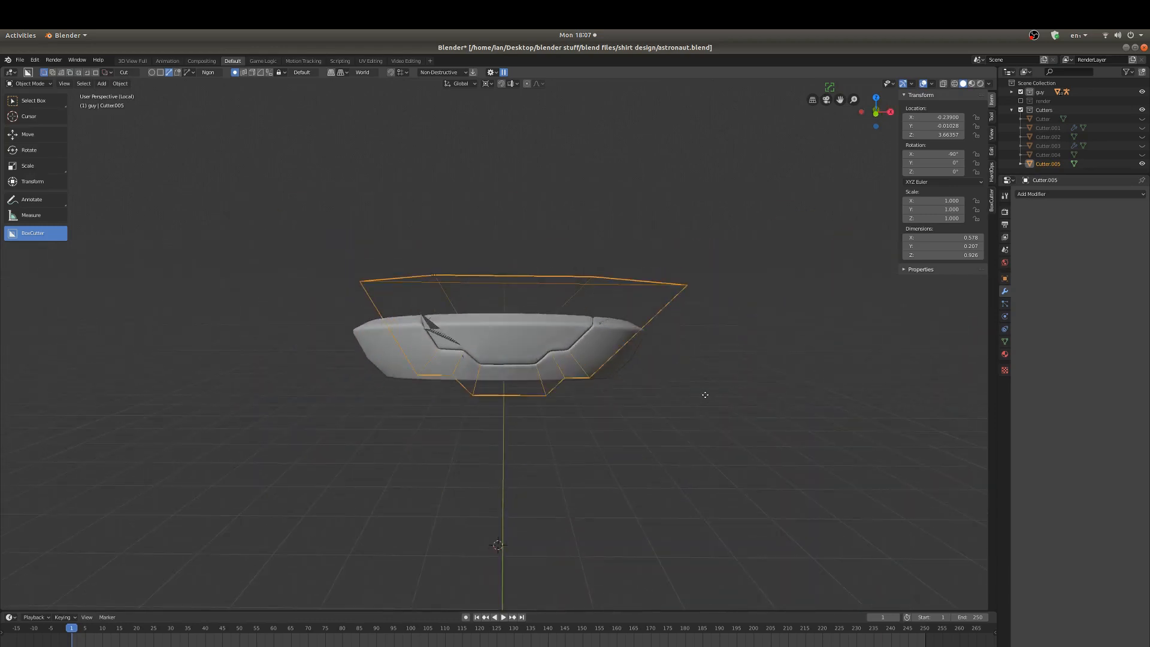
key(g)
key(z)
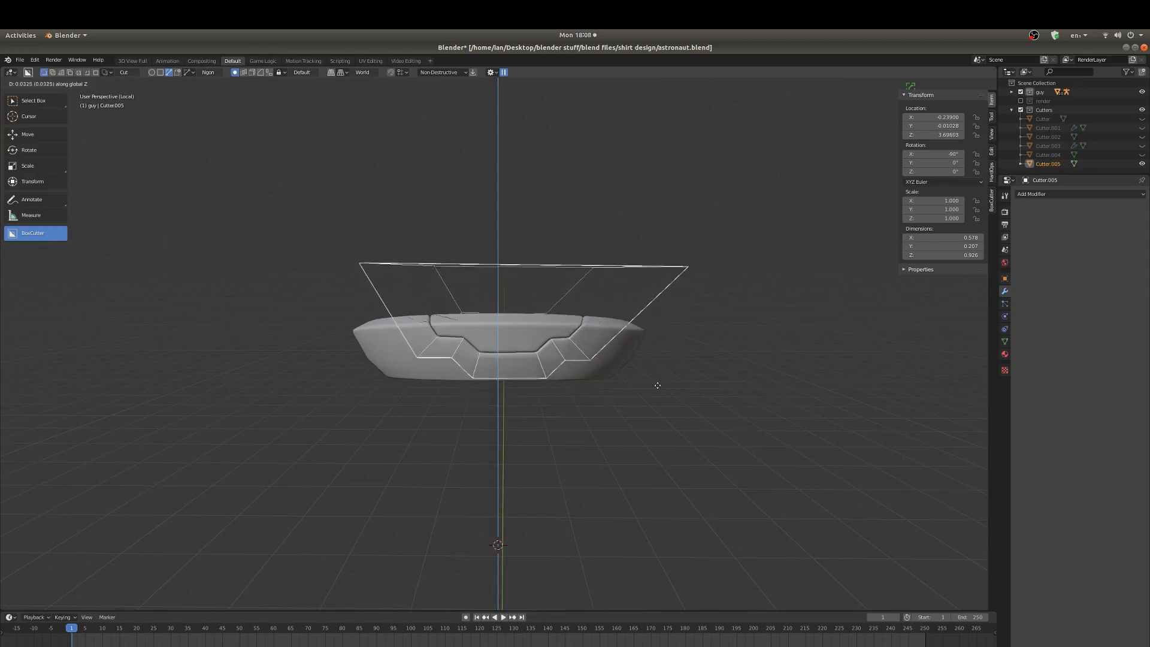
right_click(658, 385)
middle_drag(657, 386, 530, 393)
scroll(506, 411, up, 4)
key(g)
key(z)
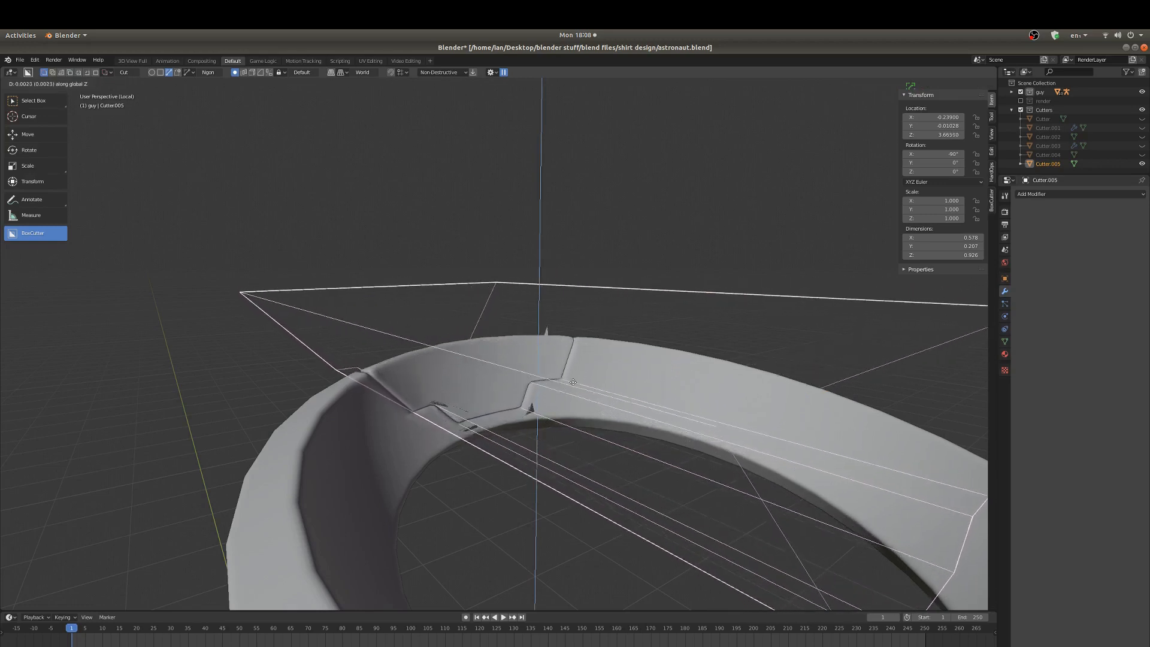
key(Escape)
- Move the ngon cutter about 0.014 along the global X axis
middle_drag(538, 388, 644, 406)
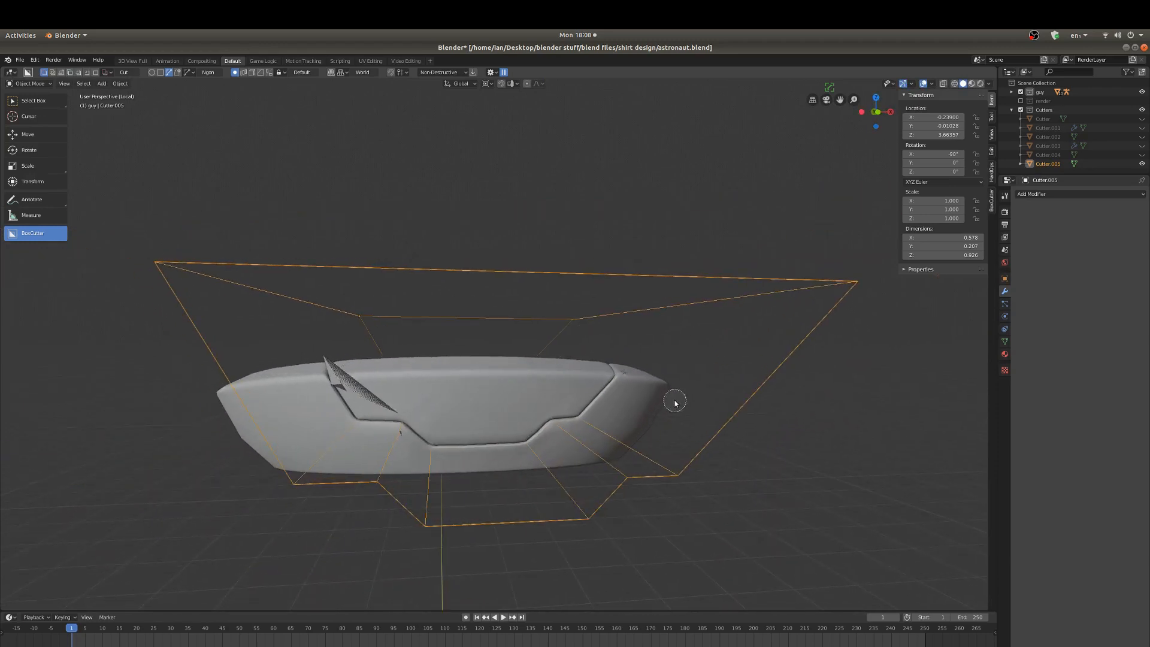
key(g)
key(x)
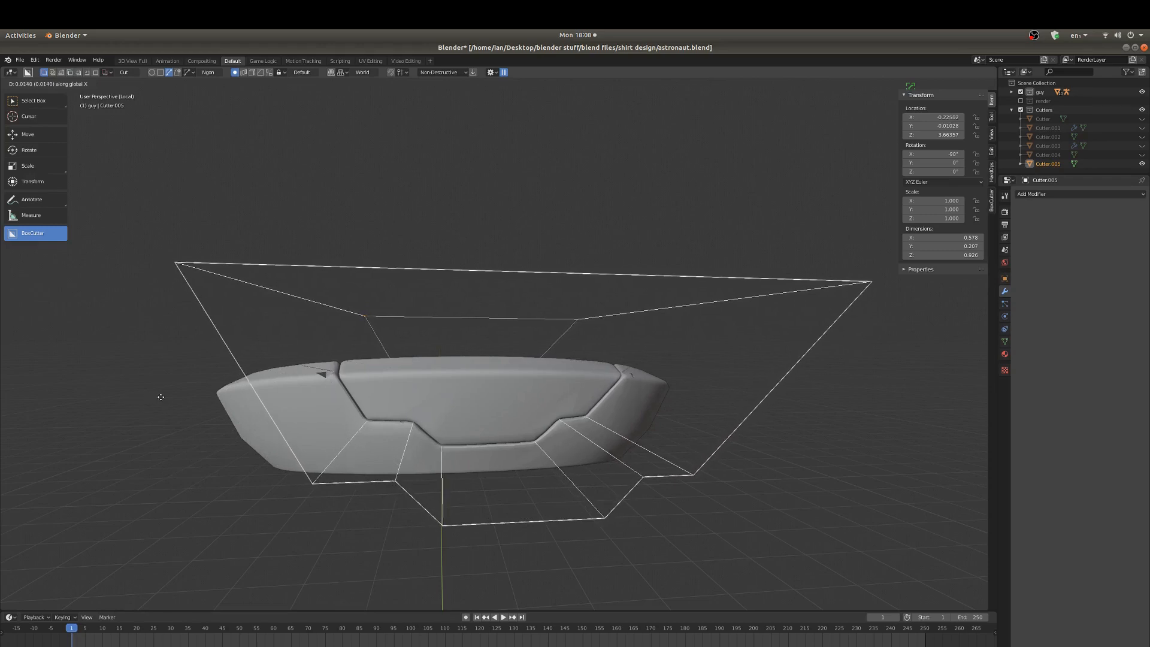
click(161, 396)
- Select the collar ring with its sliced front piece as the active object, and save the file
middle_drag(278, 377, 382, 411)
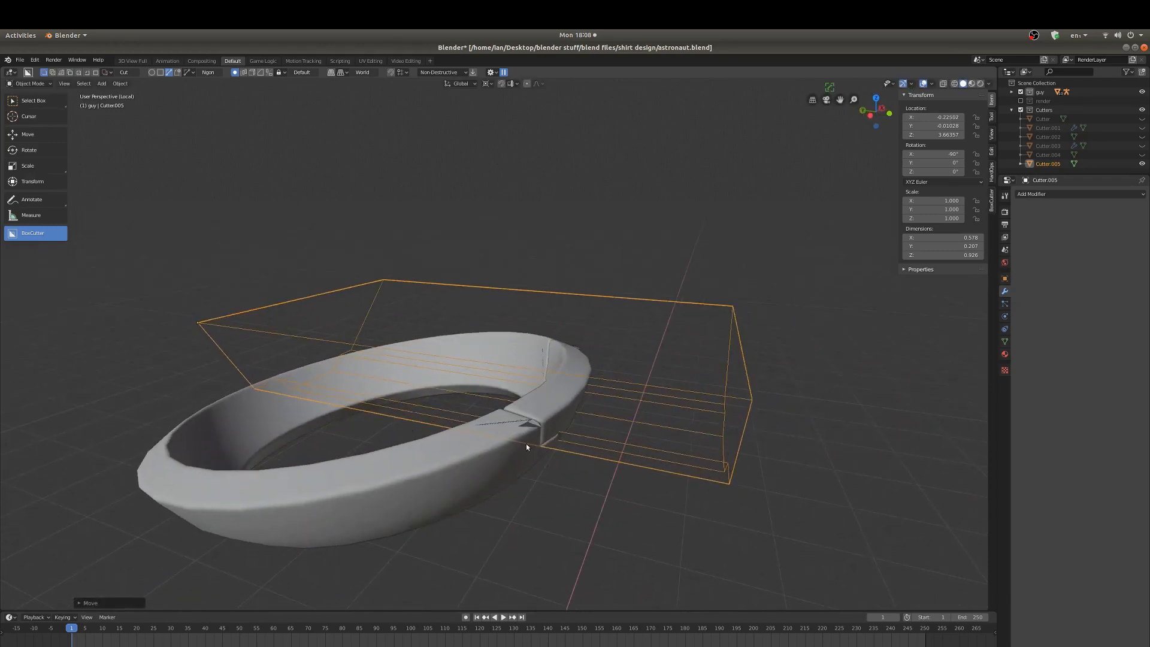
scroll(525, 446, up, 3)
middle_drag(554, 412, 667, 472)
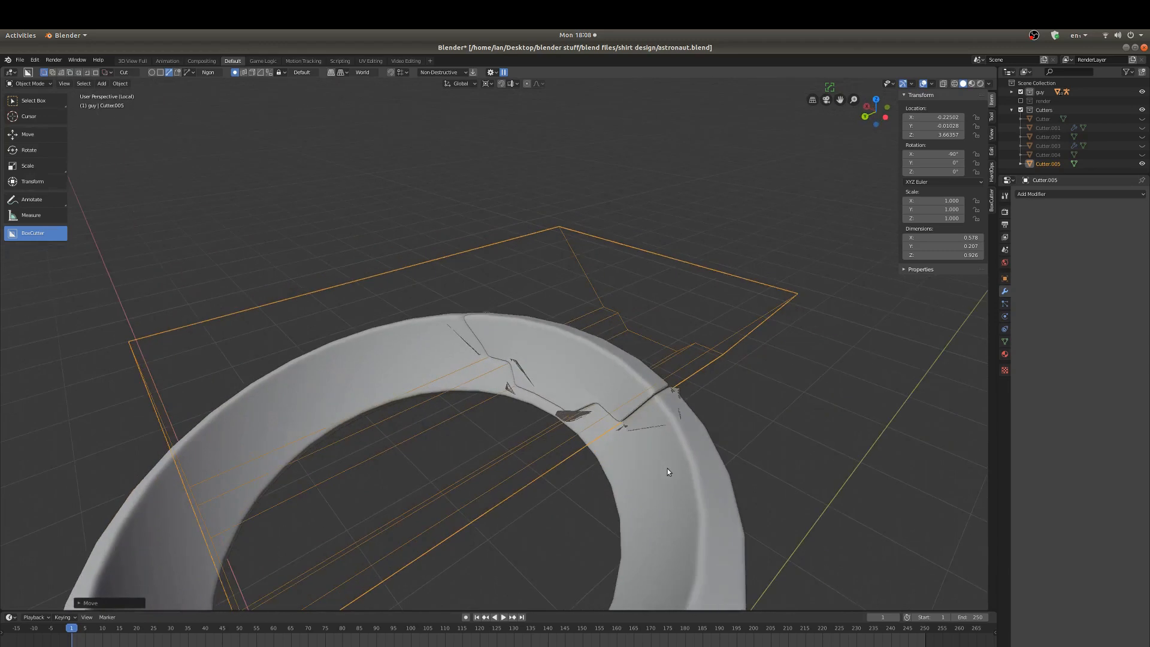
click(667, 468)
scroll(620, 362, down, 5)
middle_drag(619, 362, 609, 391)
scroll(611, 375, up, 3)
scroll(614, 393, up, 2)
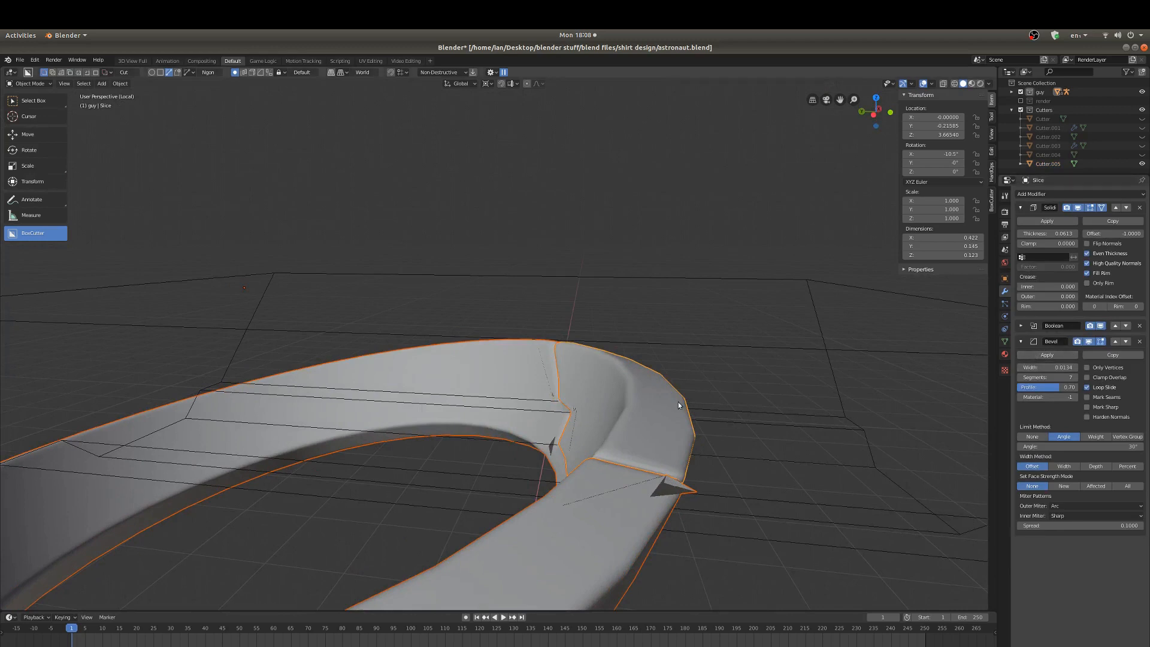
scroll(661, 381, down, 5)
middle_drag(673, 385, 650, 381)
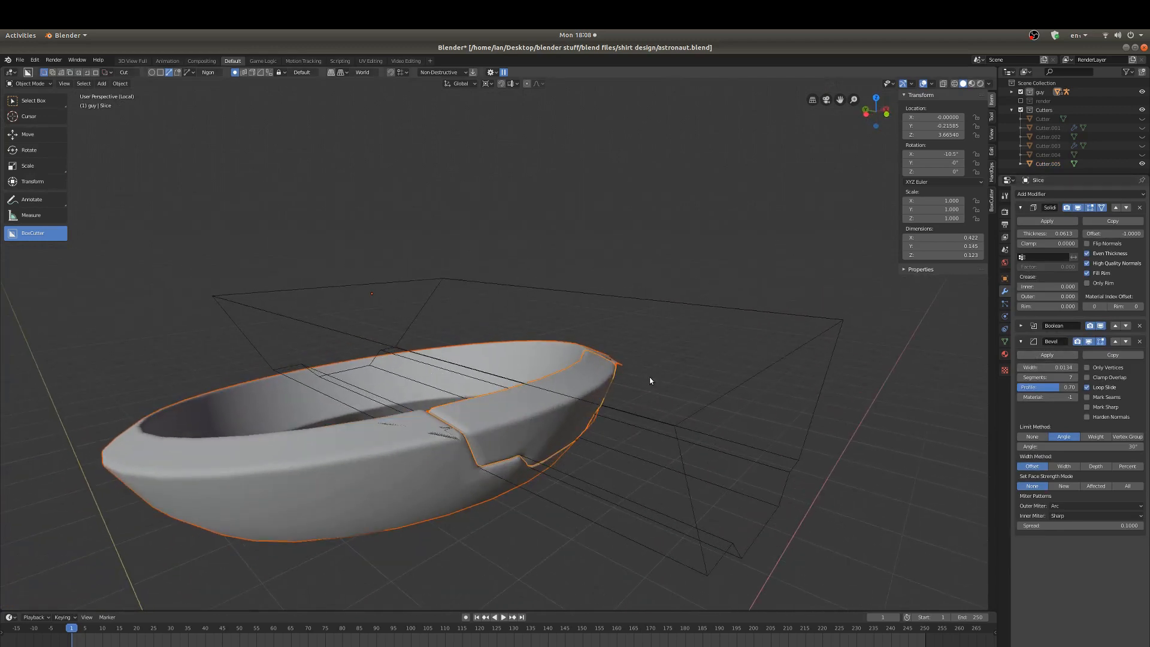
key(ctrl+s)
- Reduce the bevel width of the sliced front piece slightly with the Hard Ops Bevel Helper
scroll(653, 378, up, 4)
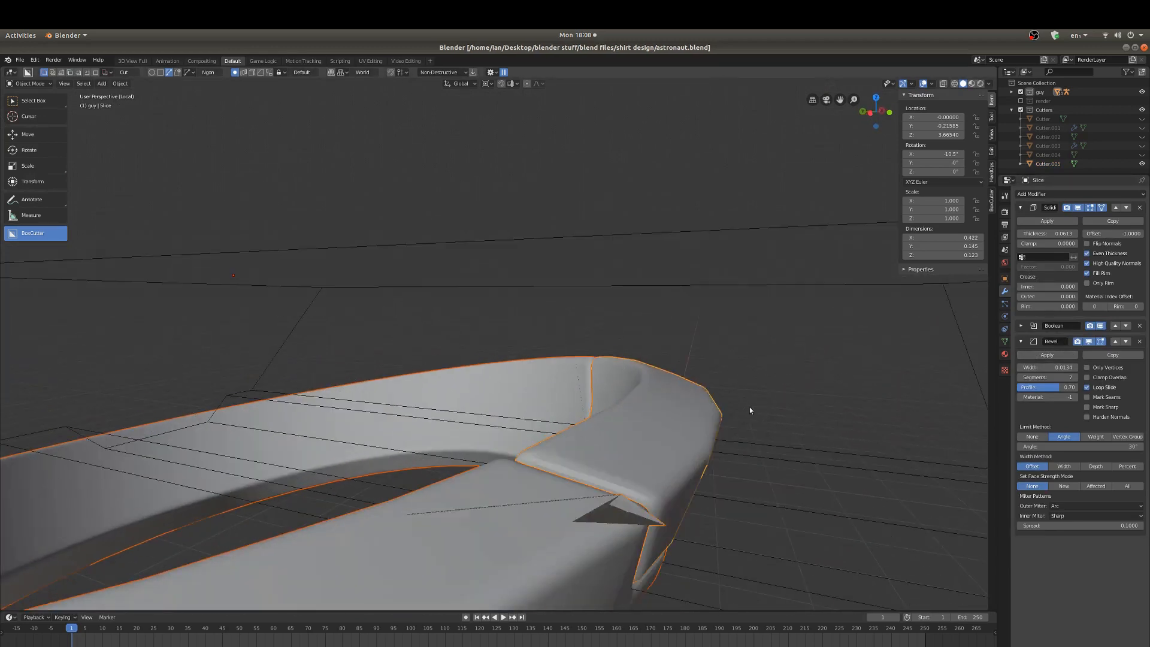
middle_drag(750, 406, 718, 403)
key(q)
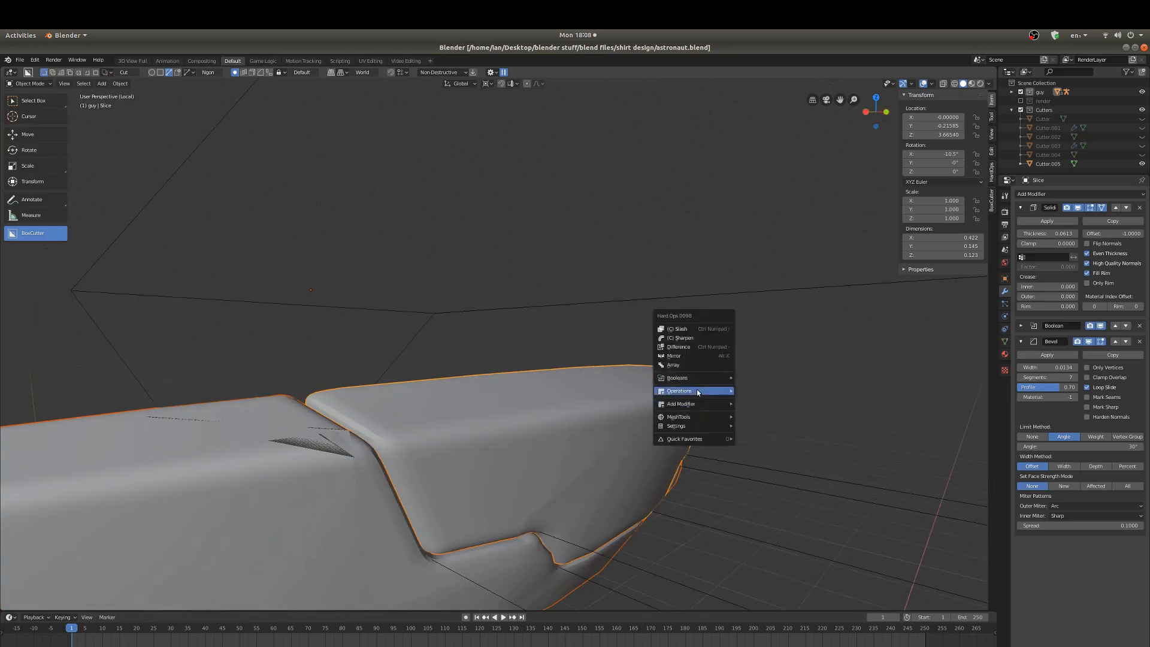
mouse_move(698, 390)
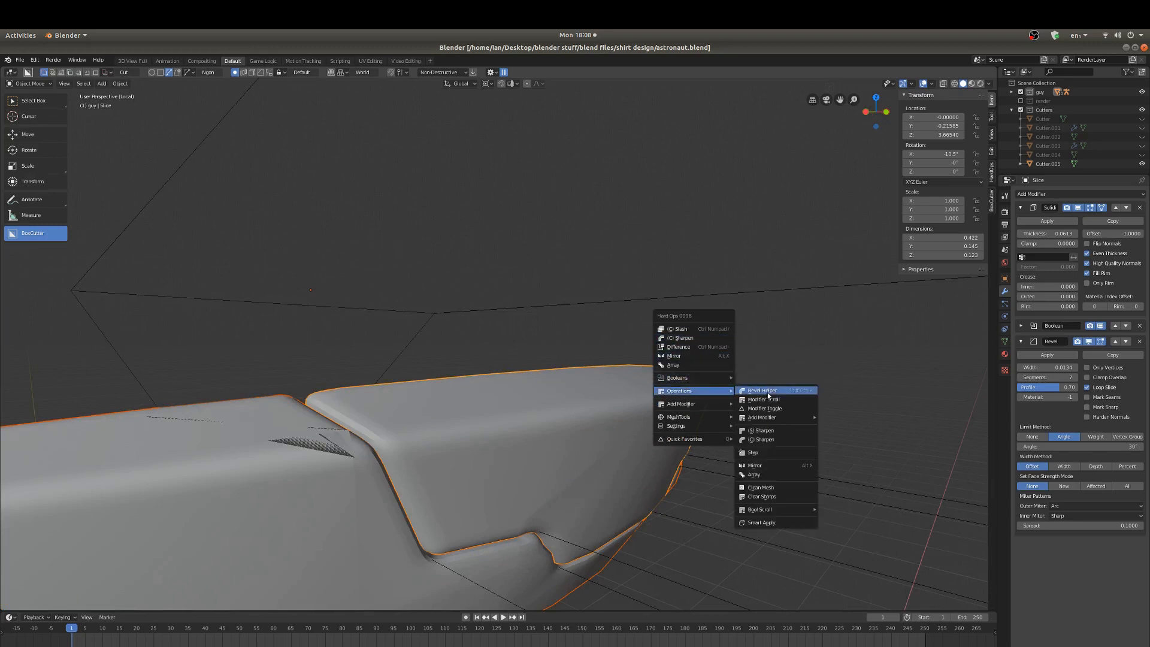
click(769, 395)
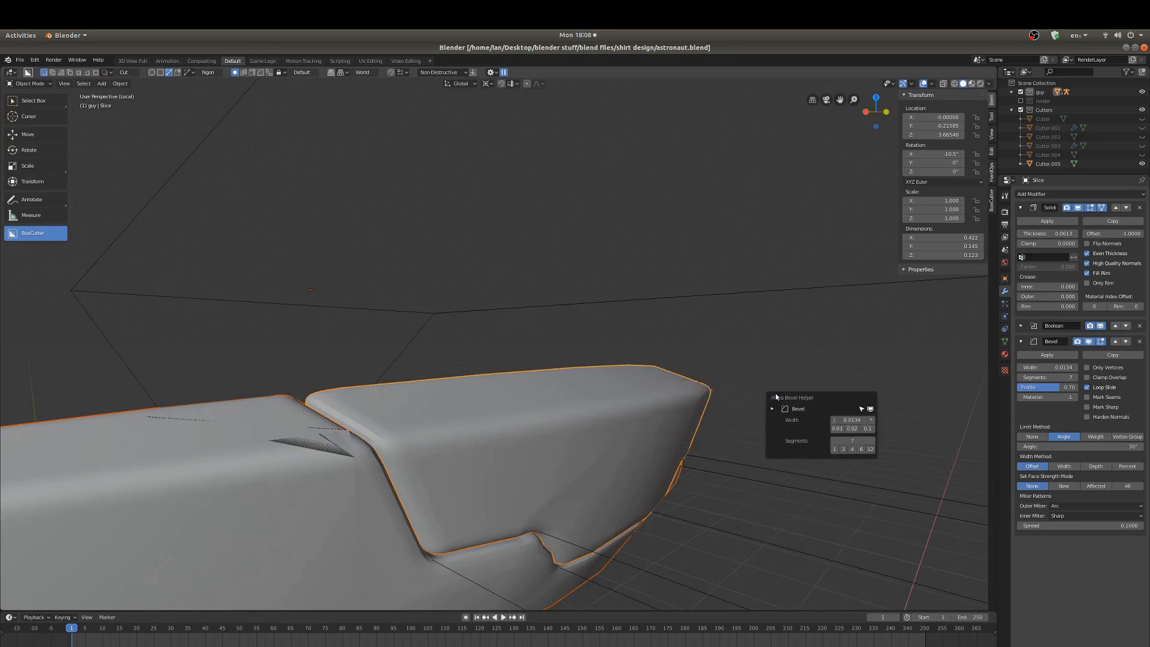
drag(851, 420, 845, 420)
- Select the main collar ring and lower its bevel width to about 0.0067 with the Hard Ops Bevel Helper
click(282, 439)
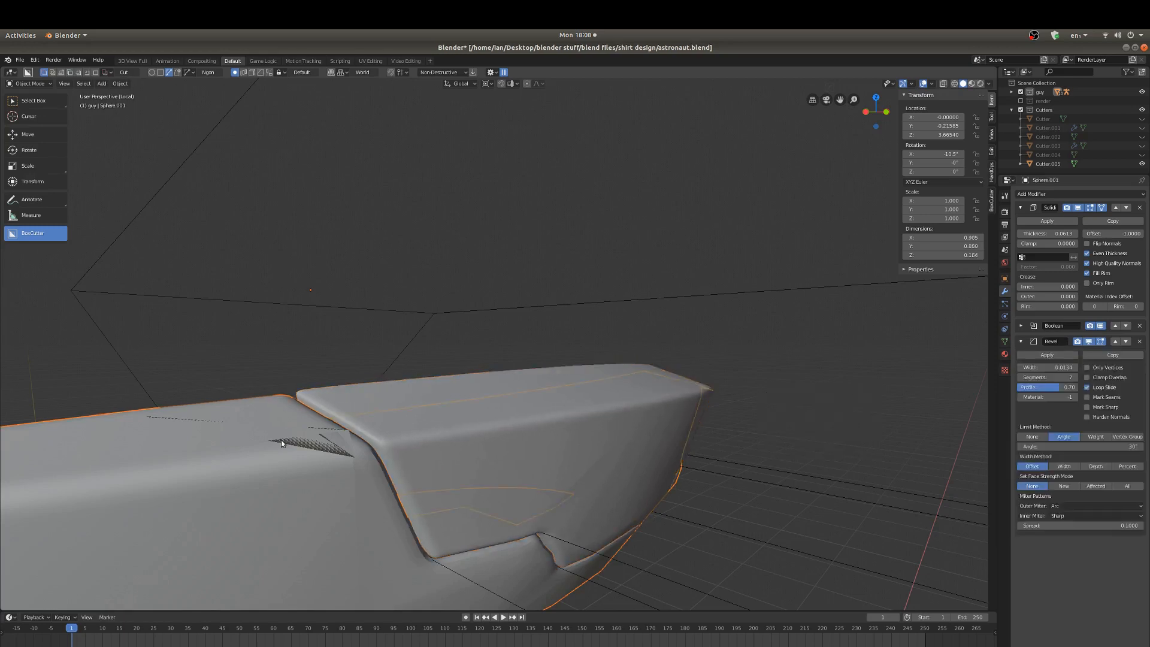
key(q)
mouse_move(587, 476)
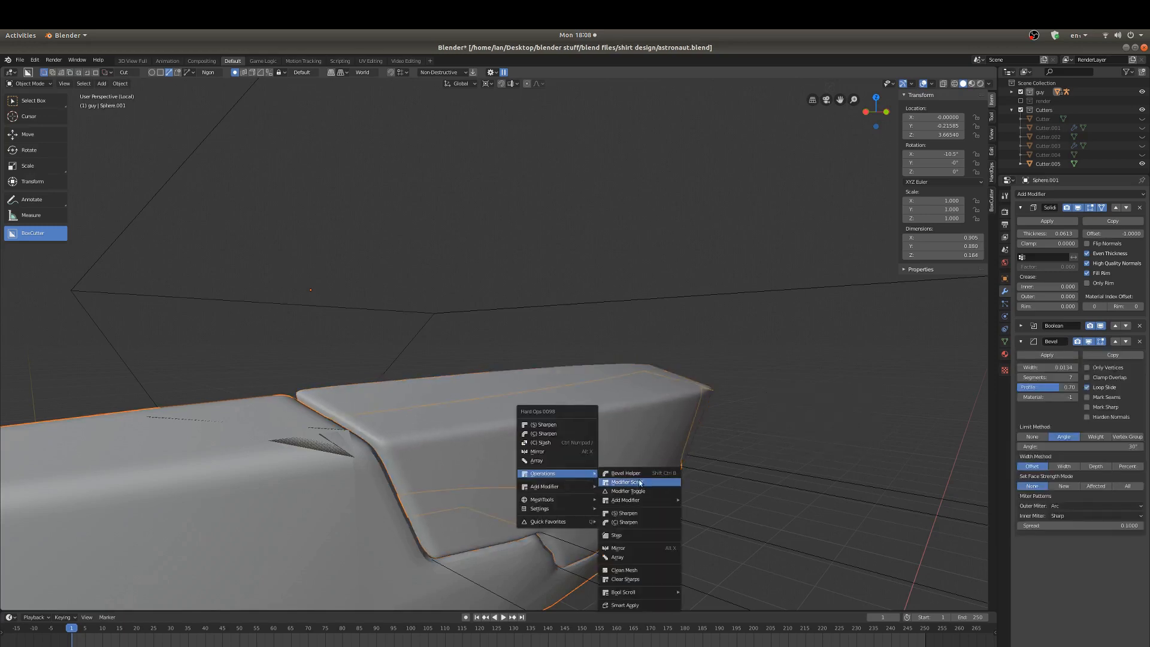
click(656, 473)
drag(742, 496, 707, 496)
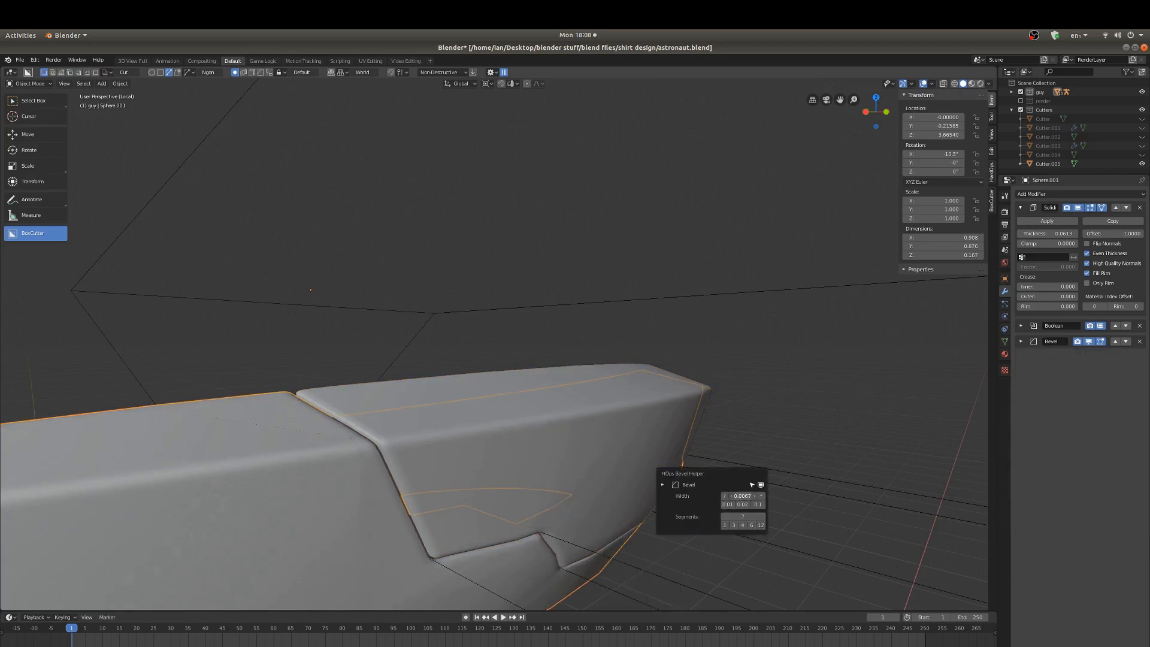
- Select the ngon cutter and, in front view, move it about -0.046 along X and -0.009 along Z to centre the slice
scroll(560, 442, down, 6)
middle_drag(560, 441, 543, 417)
click(614, 442)
scroll(628, 438, down, 2)
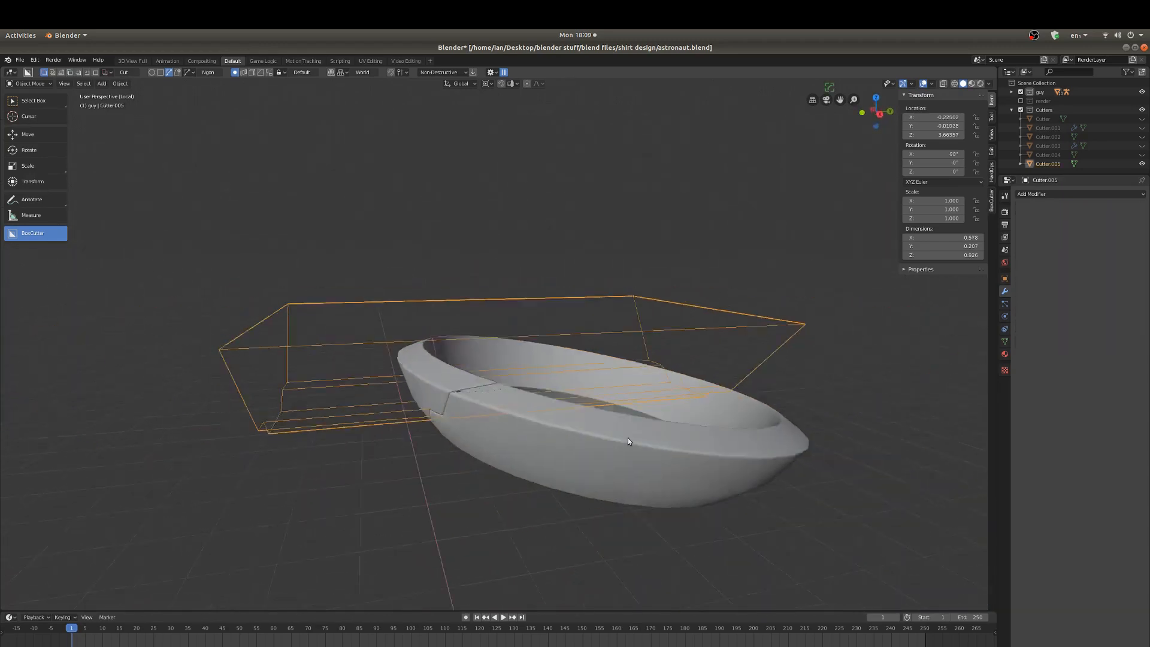
middle_drag(628, 437, 687, 436)
key(KP_1)
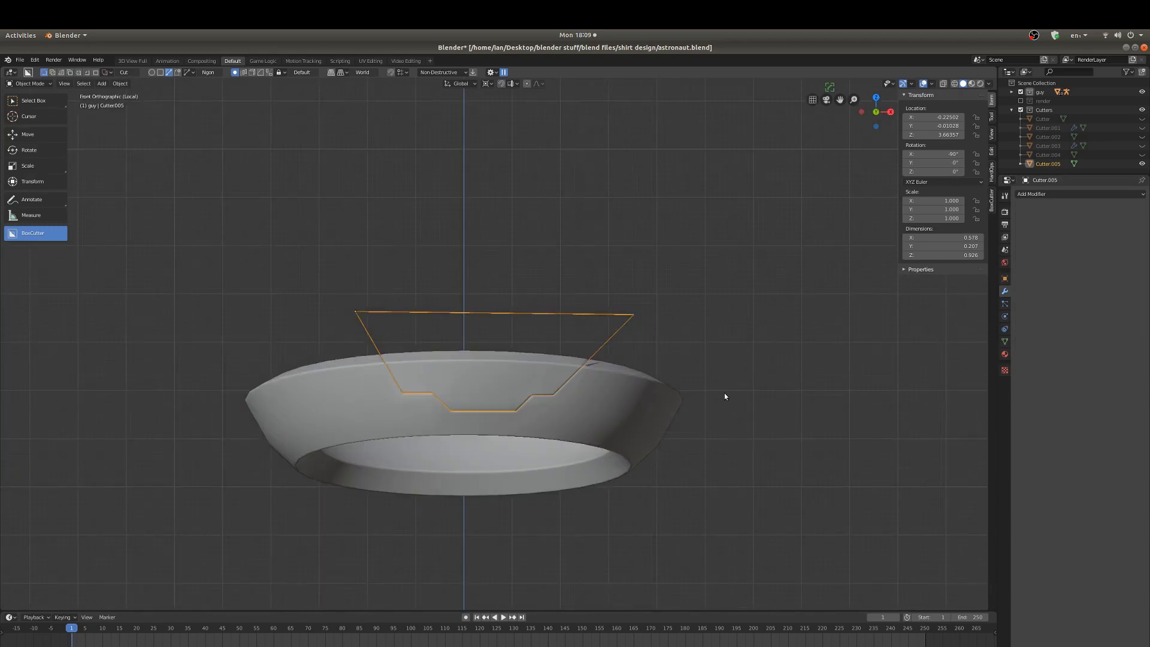
key(g)
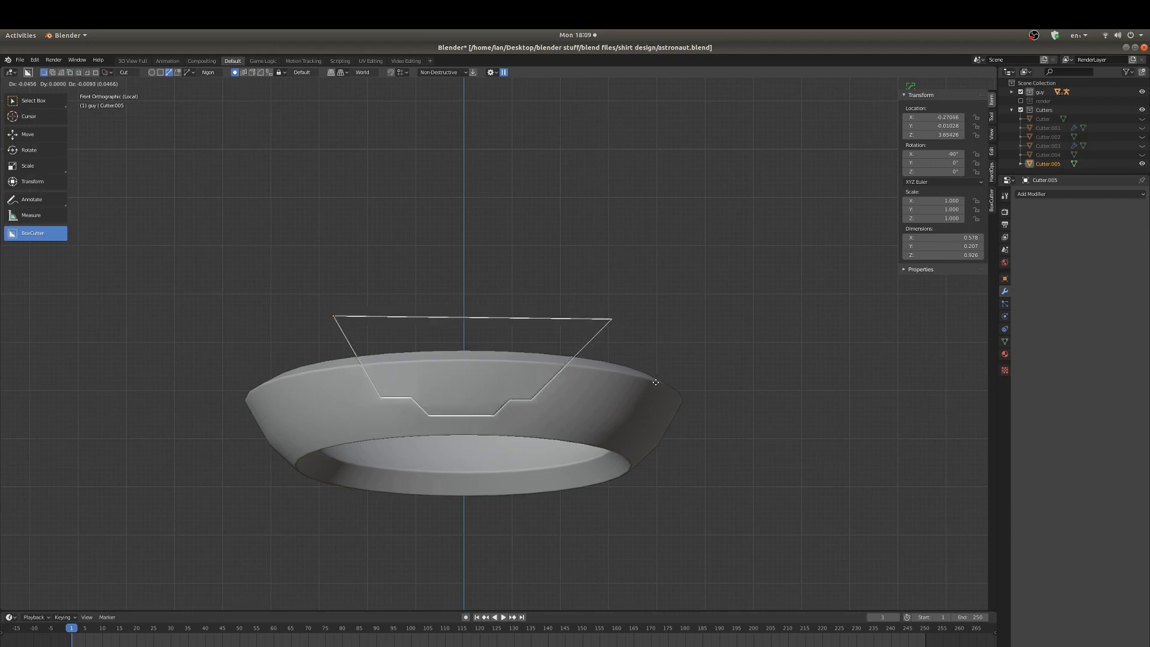
click(655, 382)
- Exit local view to bring back the whole astronaut, and hide the ngon cutter
middle_drag(655, 382, 627, 388)
scroll(658, 388, down, 5)
key(KP_Divide)
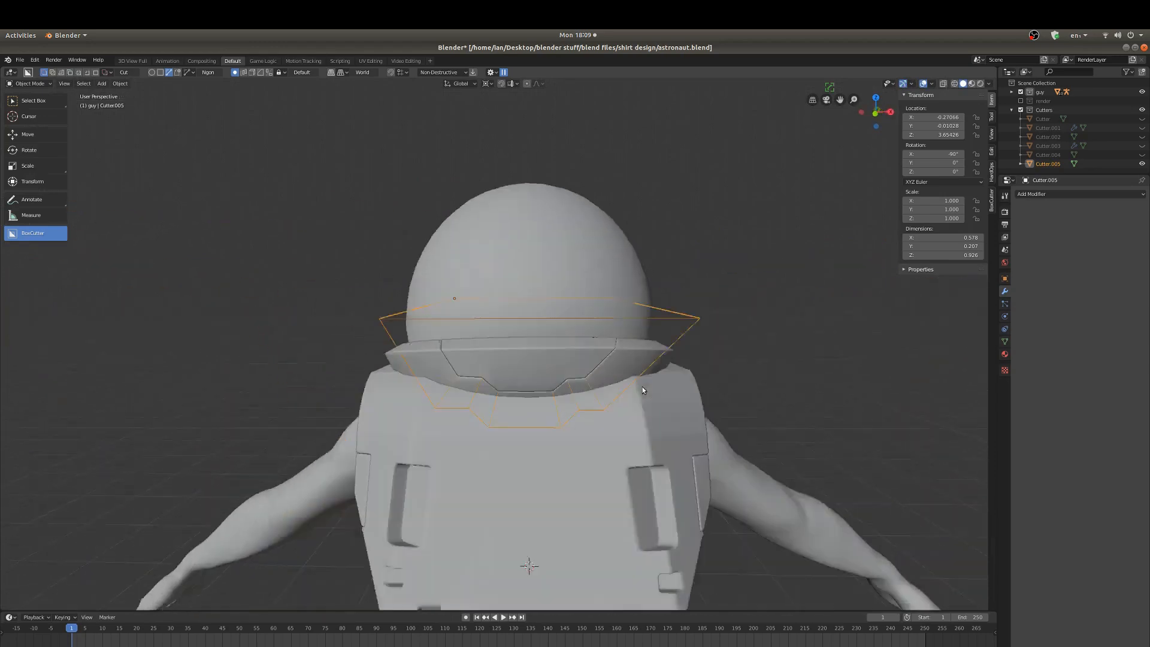
scroll(661, 335, up, 3)
middle_drag(662, 335, 620, 329)
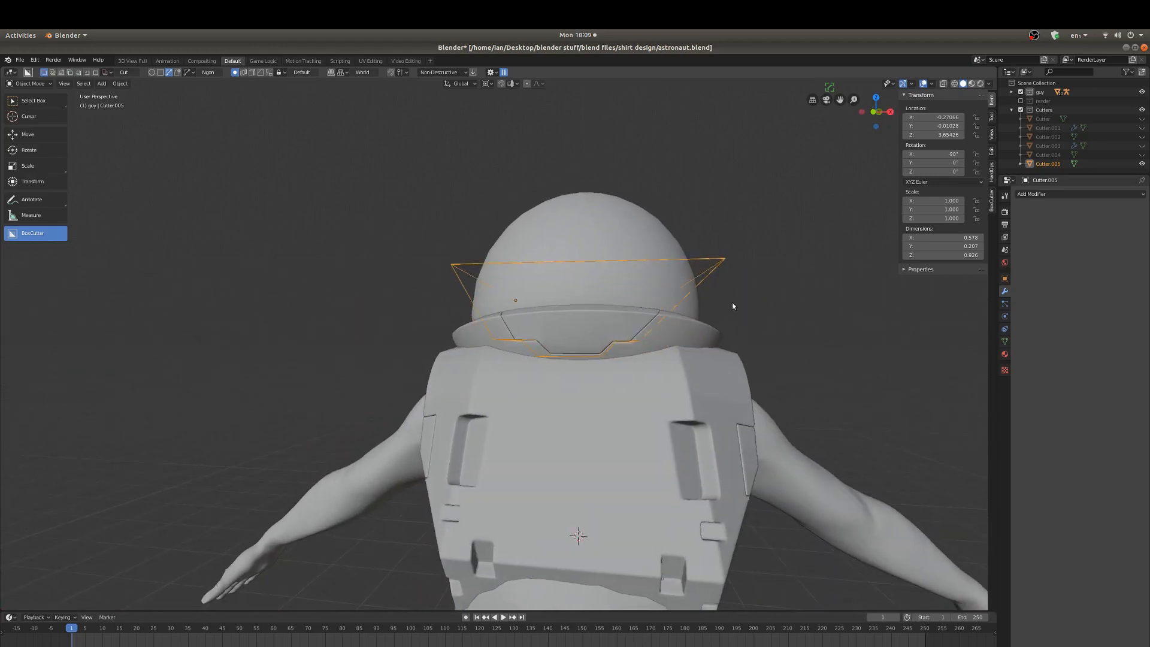
middle_drag(733, 306, 766, 312)
key(h)
scroll(767, 310, down, 4)
scroll(775, 315, up, 1)
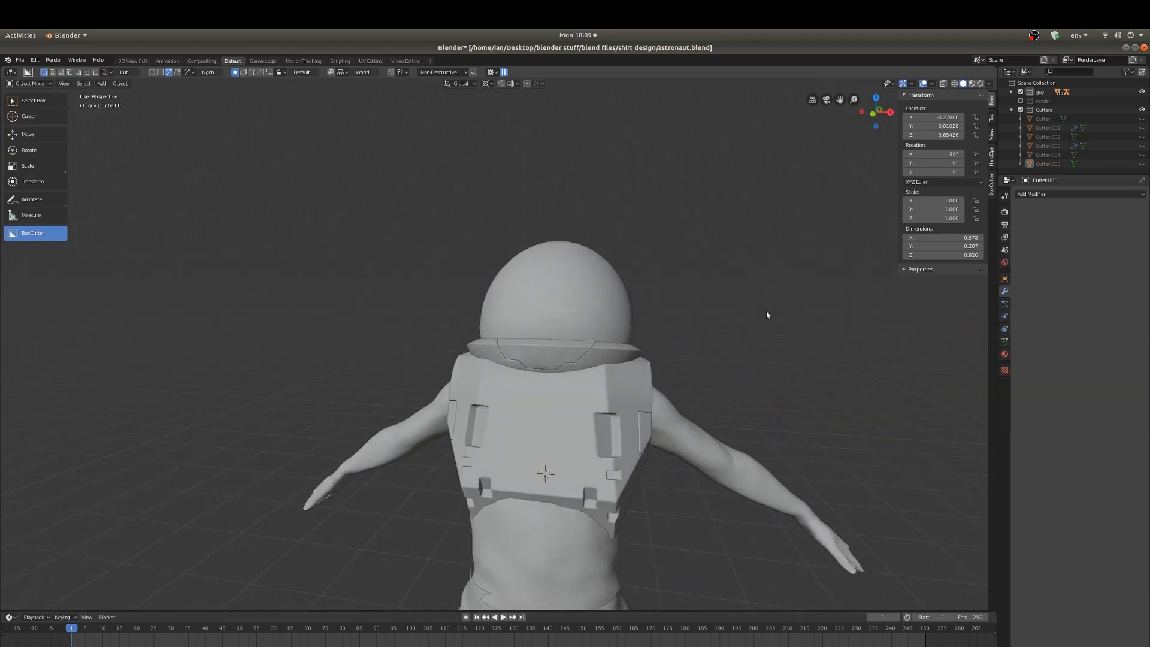